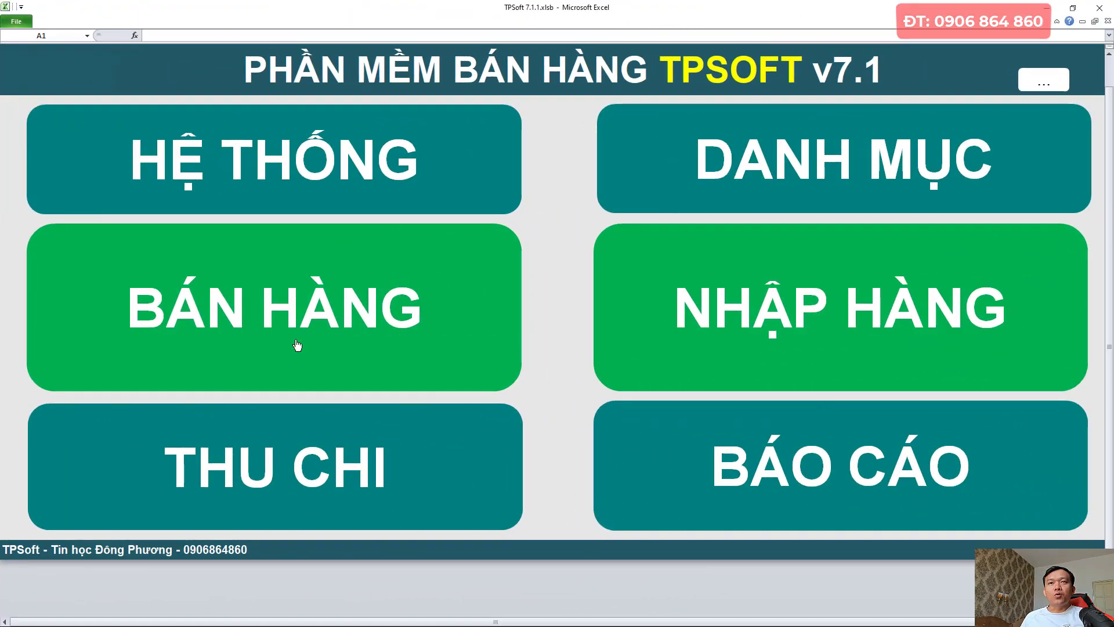
# Open the sales sheet and pick a matching saved customer found by a name search
pyautogui.click(310, 320)
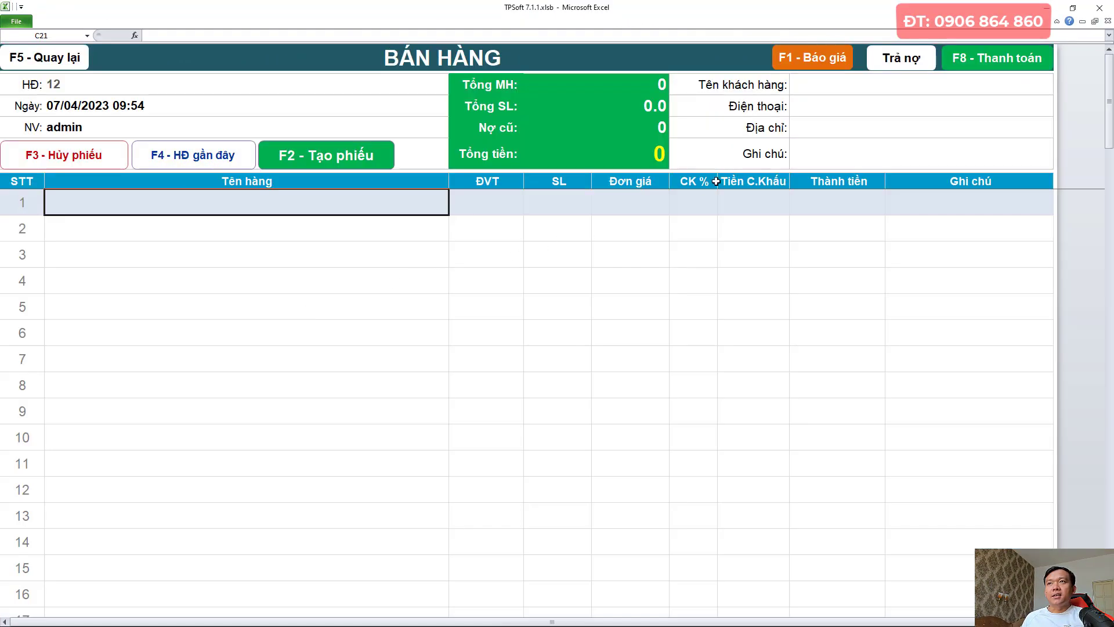
pyautogui.click(866, 112)
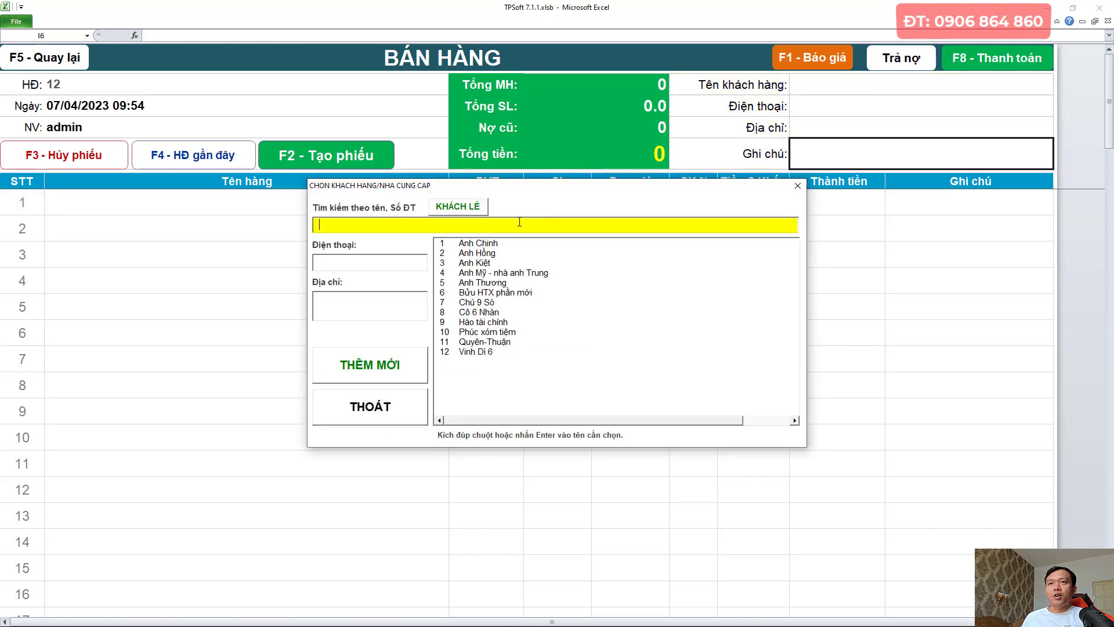
pyautogui.click(498, 232)
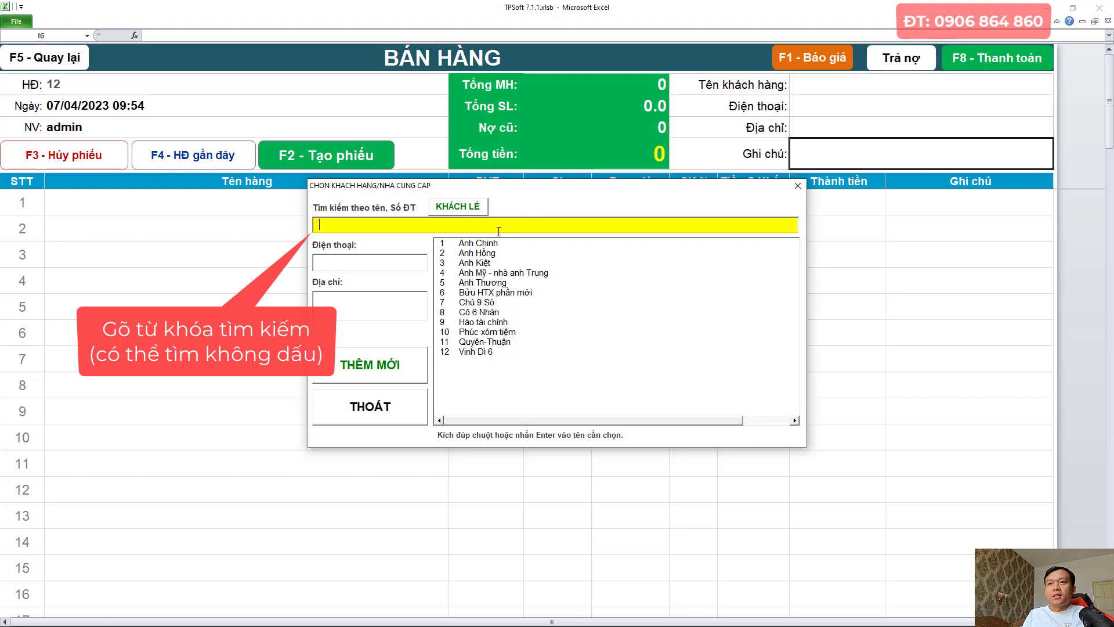
pyautogui.write('Vinh')
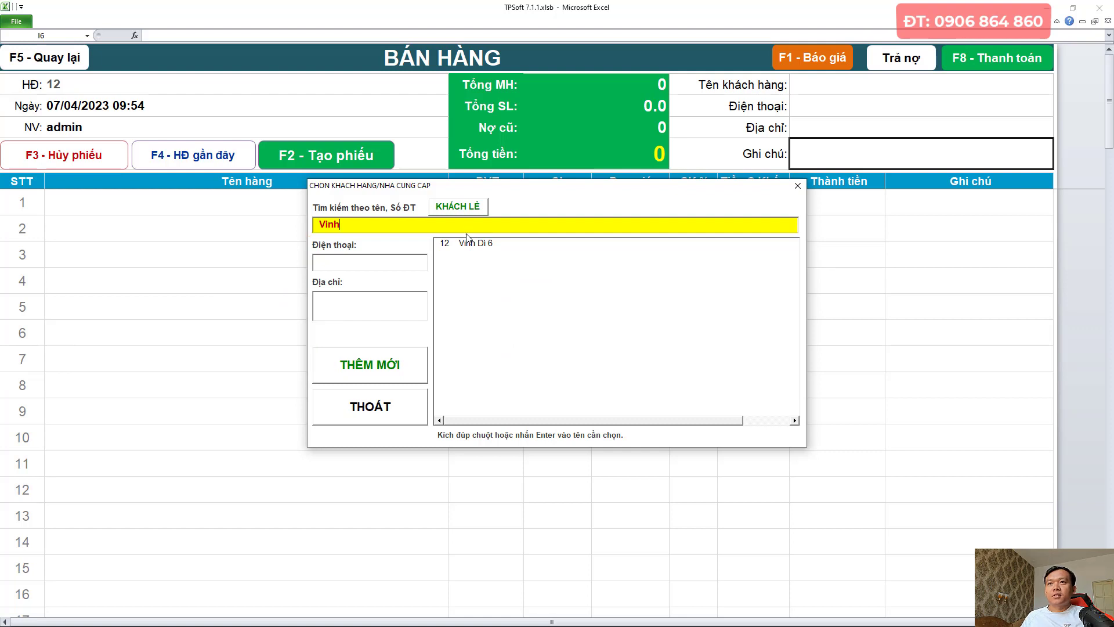
pyautogui.doubleClick(470, 243)
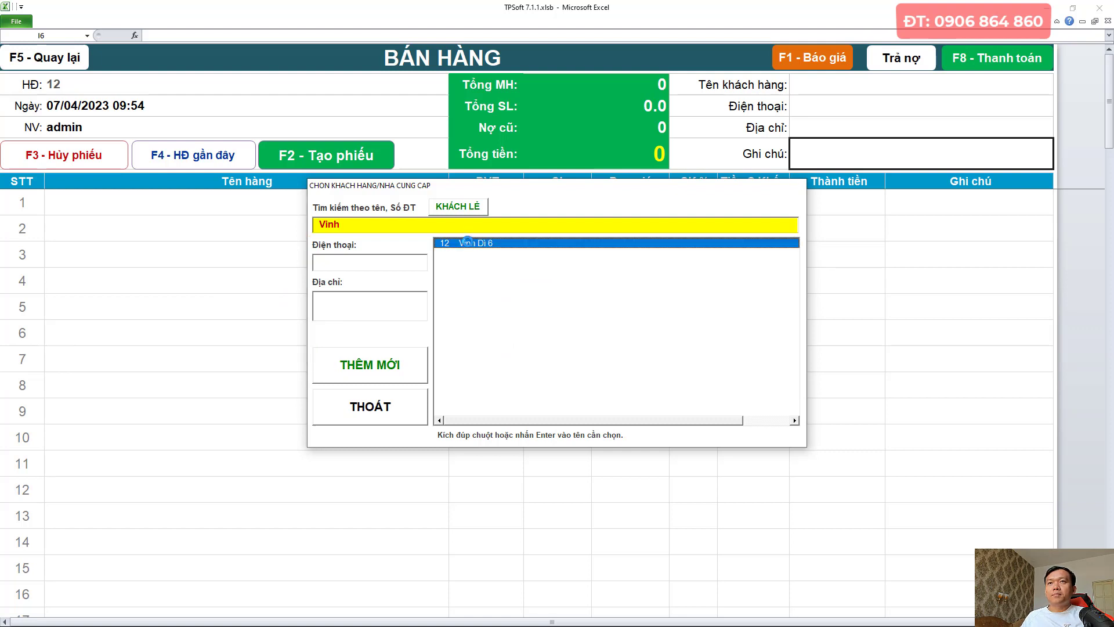
# Replace the buyer on invoice 12 with a newly added customer typed by name
pyautogui.click(836, 128)
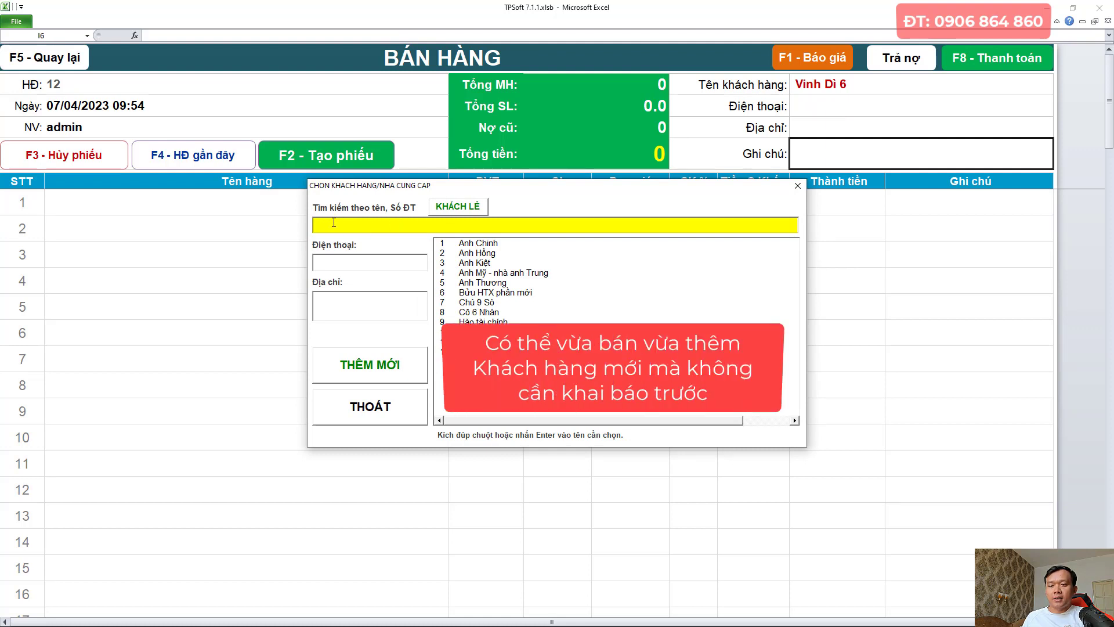
pyautogui.write('Anh Hung')
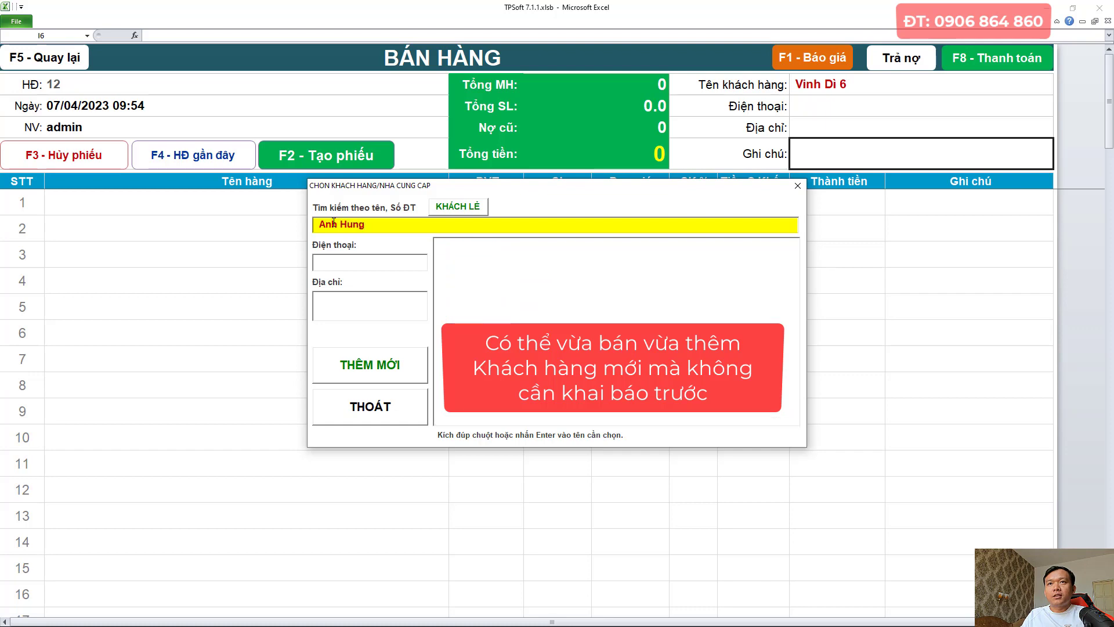
pyautogui.write('uân')
pyautogui.write('5')
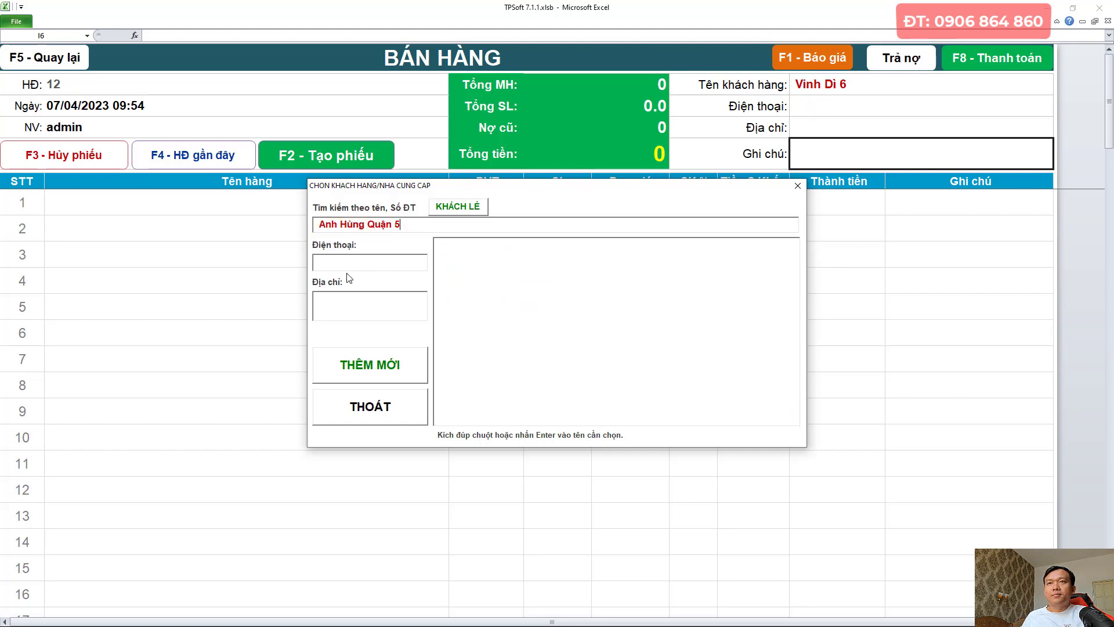
pyautogui.click(340, 373)
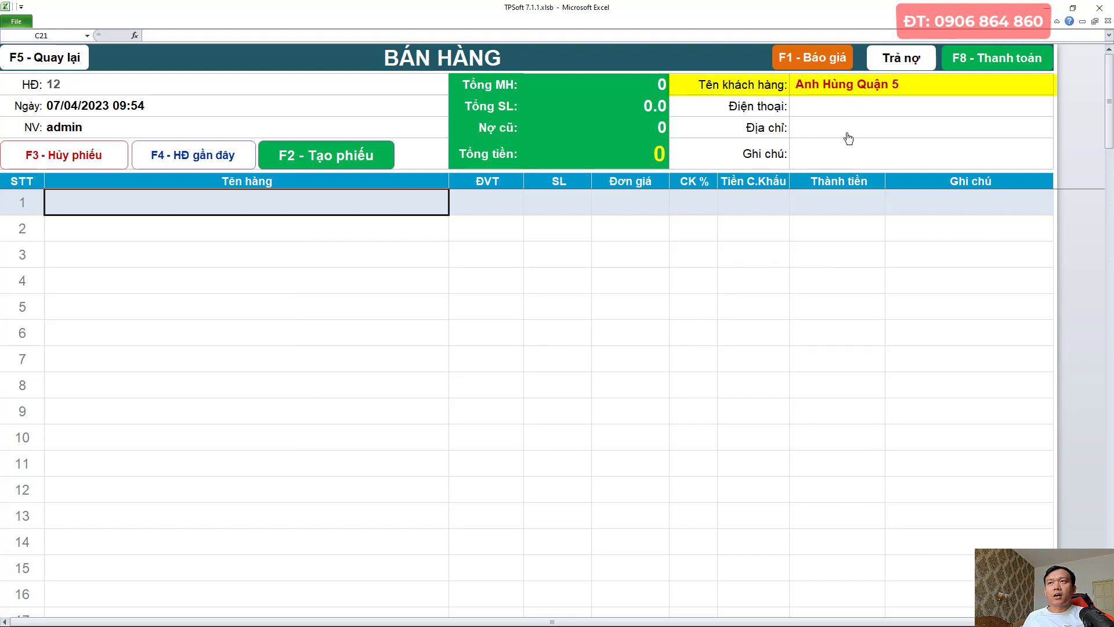
# Search 'cát' in the product picker and add Cát Bê tông xe 23 khối to the sale
pyautogui.press('F2')
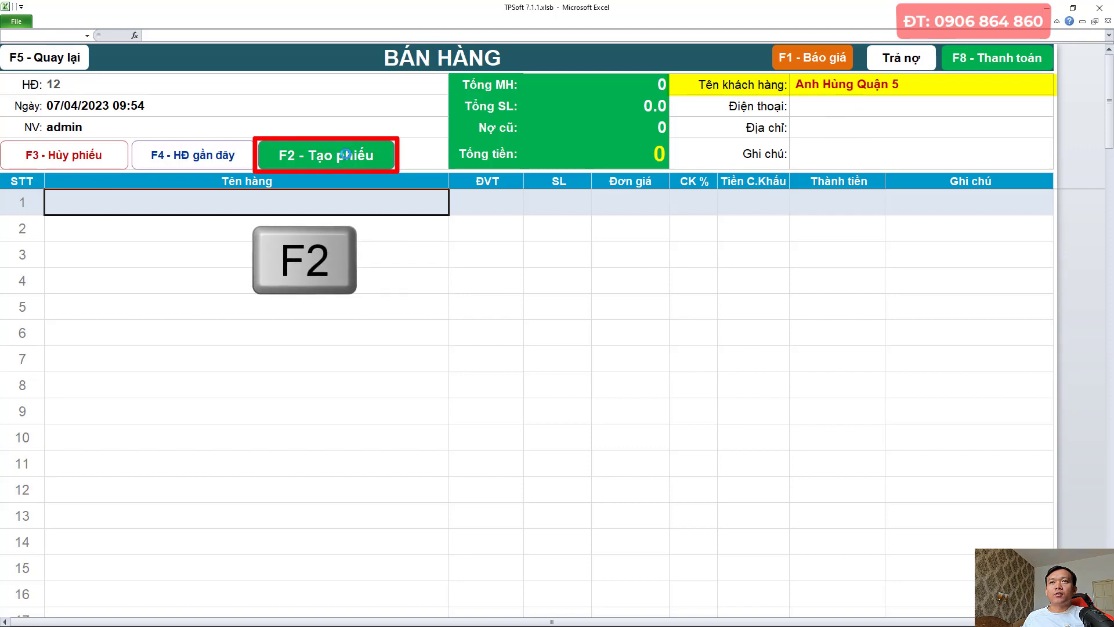
pyautogui.write('cát')
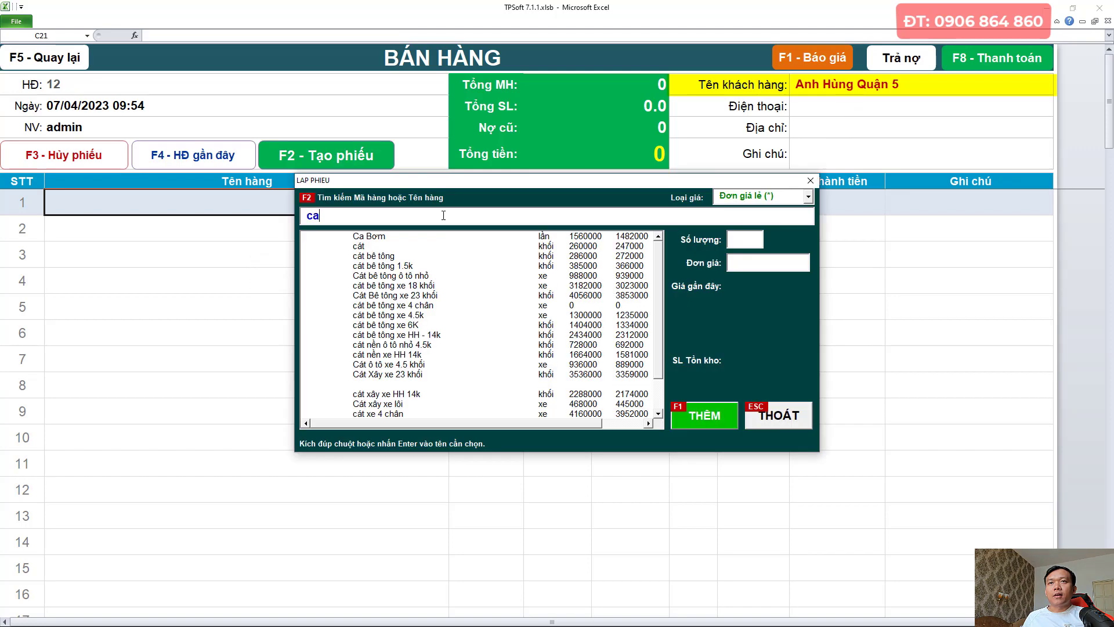
pyautogui.doubleClick(399, 296)
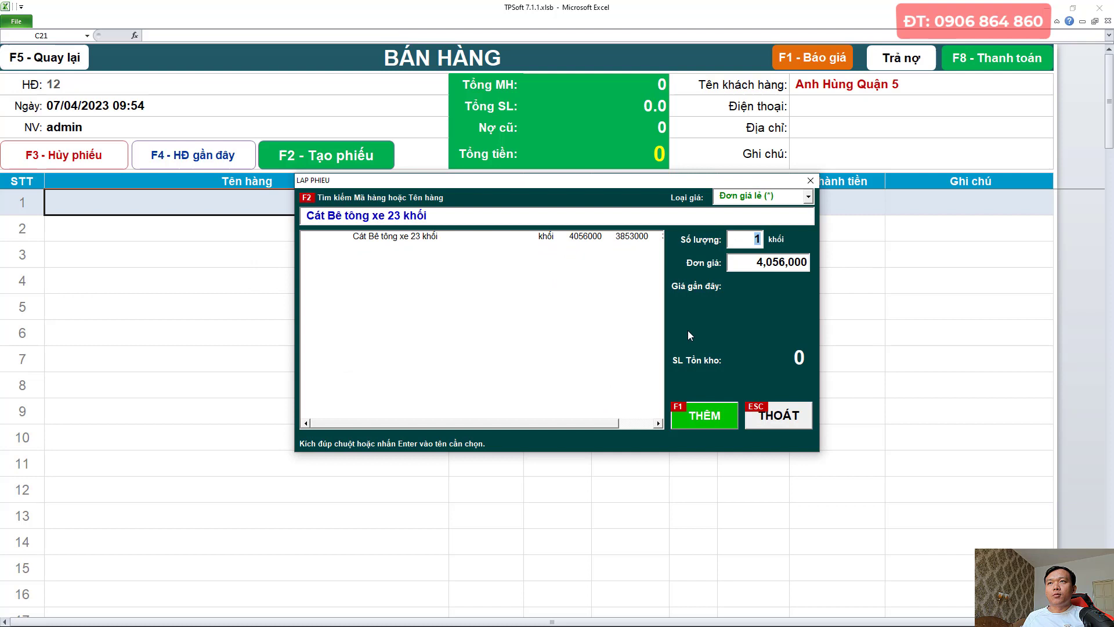
pyautogui.click(701, 421)
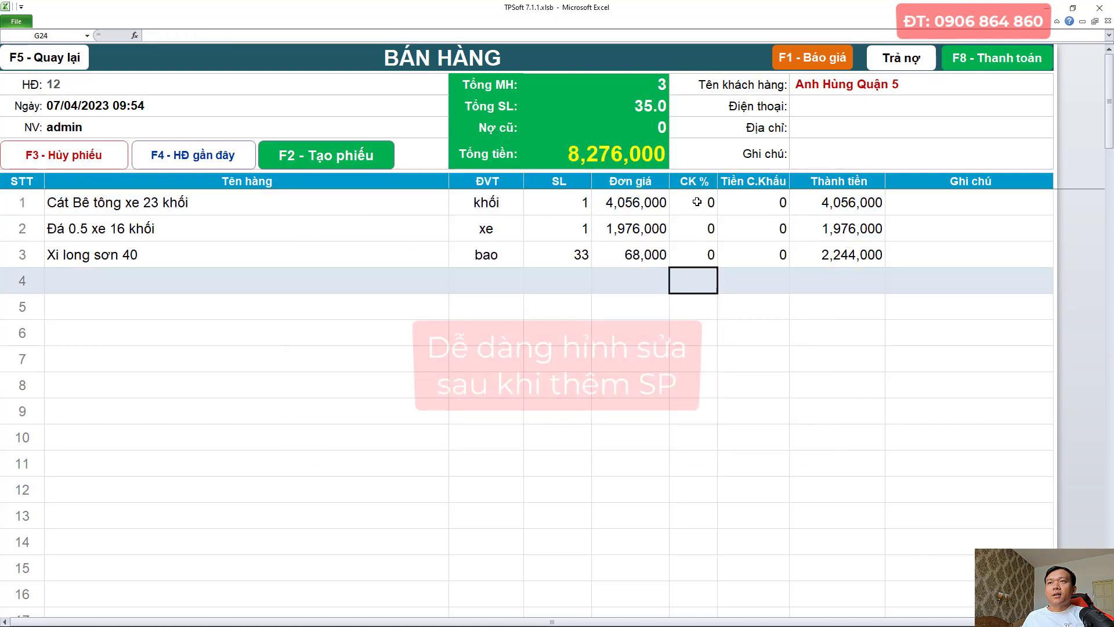
# Give the second line, Đá 0.5 xe 16 khối, a 10% discount
pyautogui.click(696, 203)
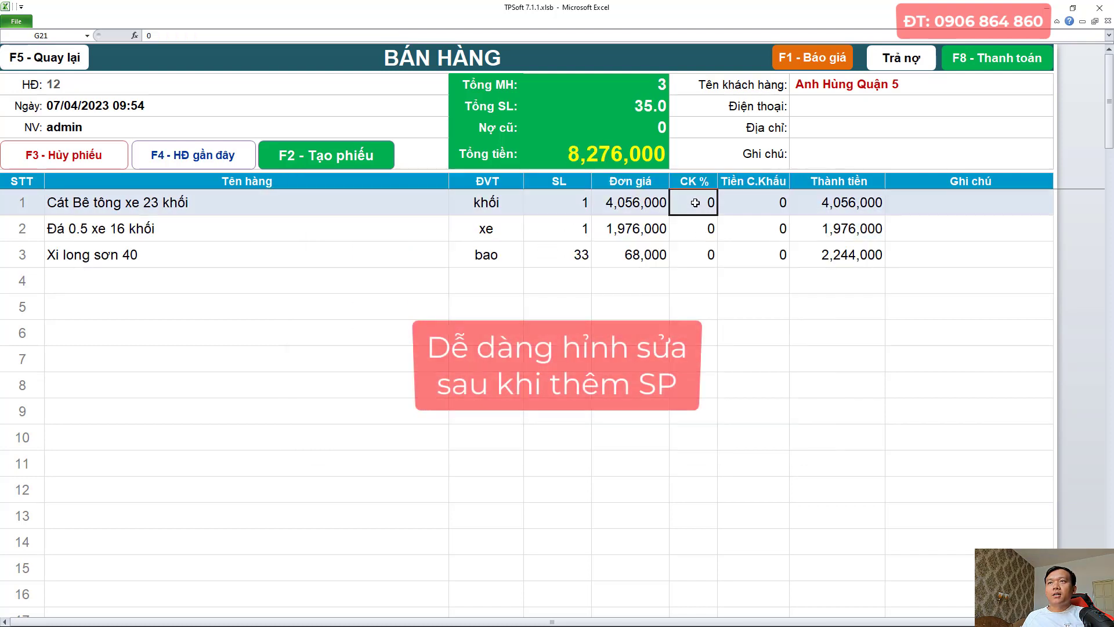
pyautogui.click(701, 232)
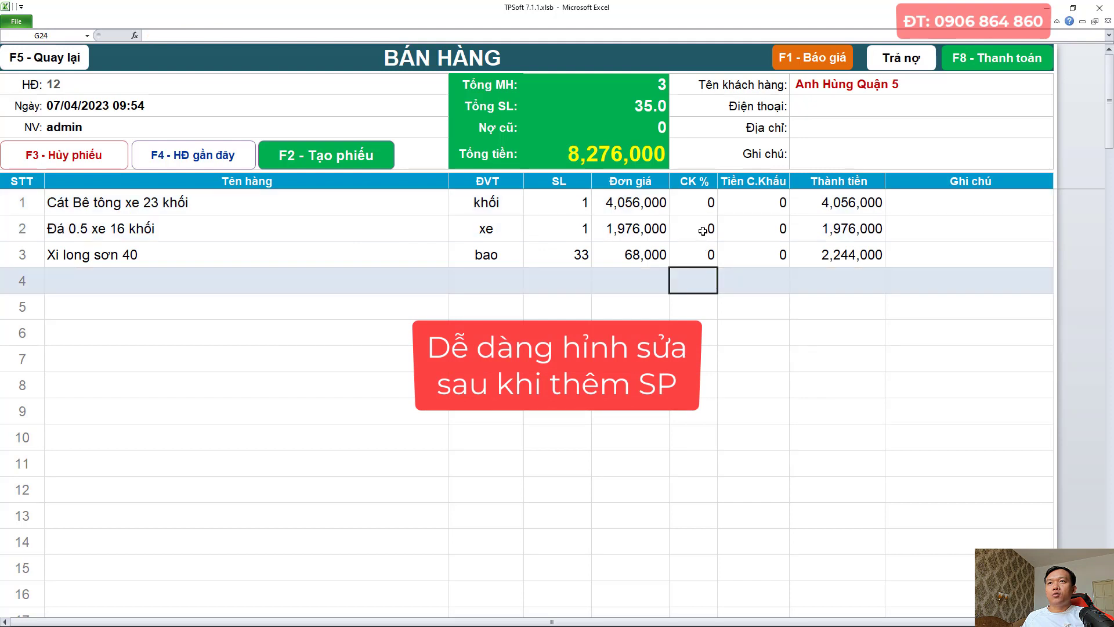
pyautogui.click(703, 231)
pyautogui.write('10')
pyautogui.press('Return')
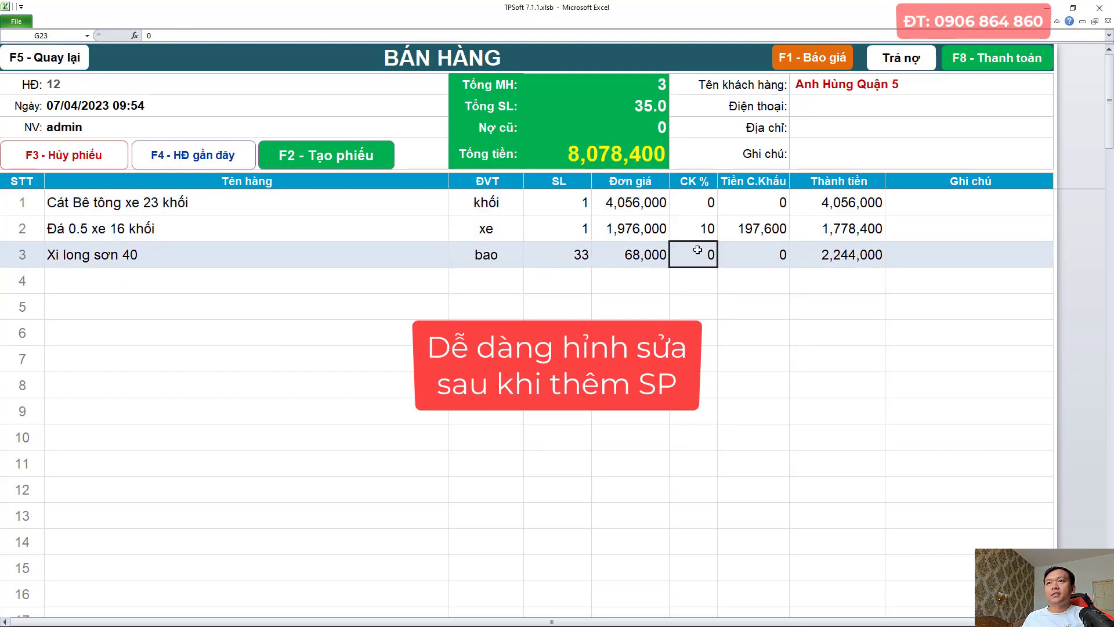
pyautogui.click(637, 229)
# Set the second line's quantity to 2, bringing the total to 9,856,800
pyautogui.click(566, 206)
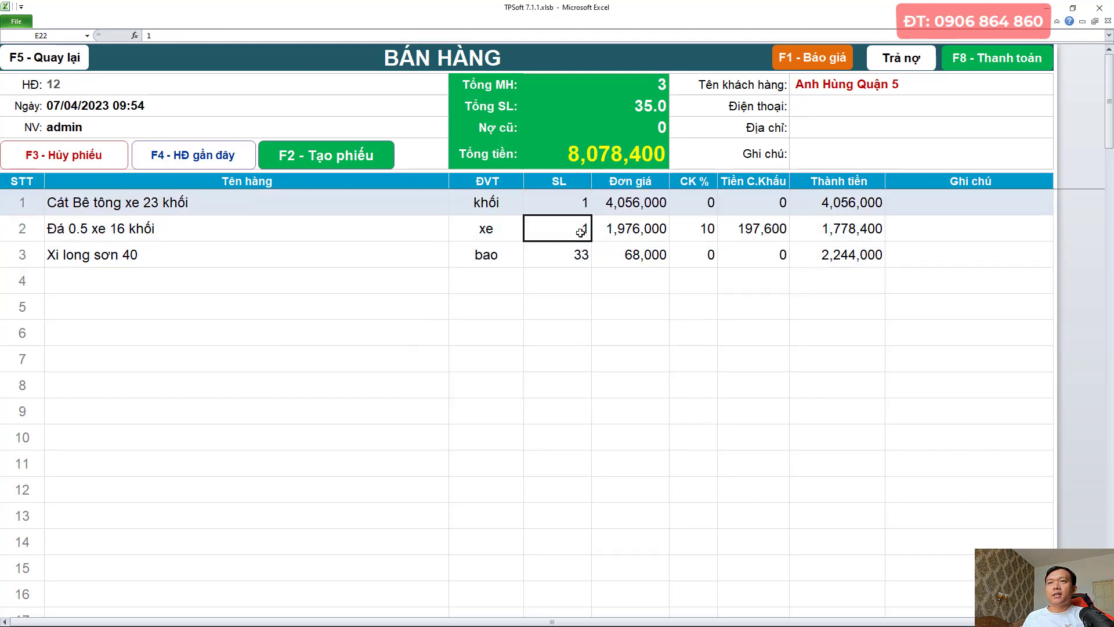
pyautogui.click(566, 227)
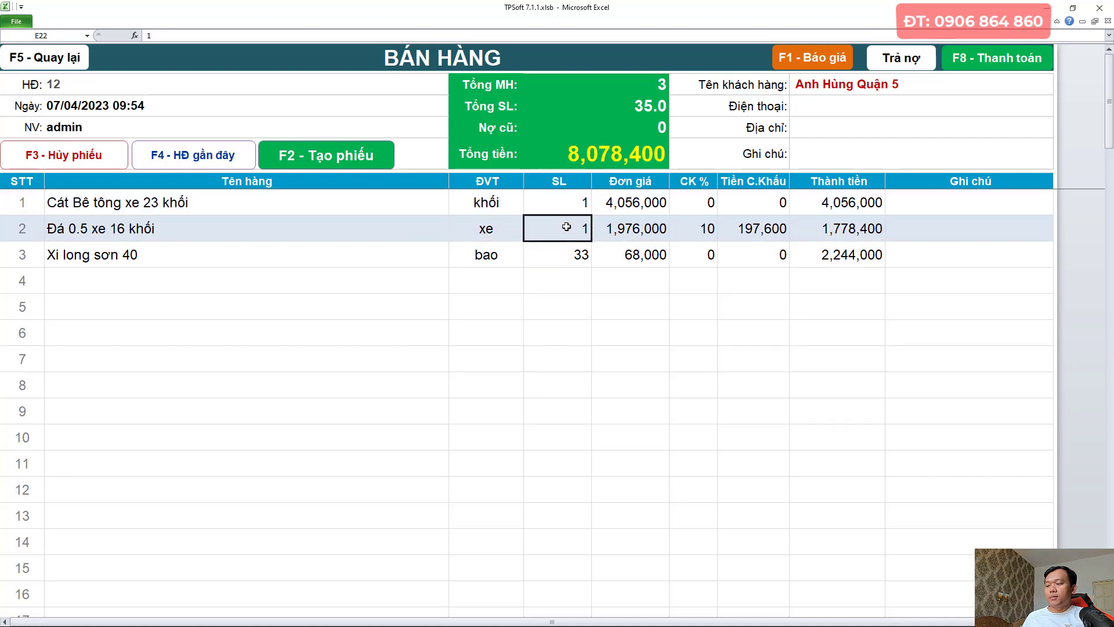
pyautogui.write('2')
pyautogui.press('Return')
pyautogui.click(492, 238)
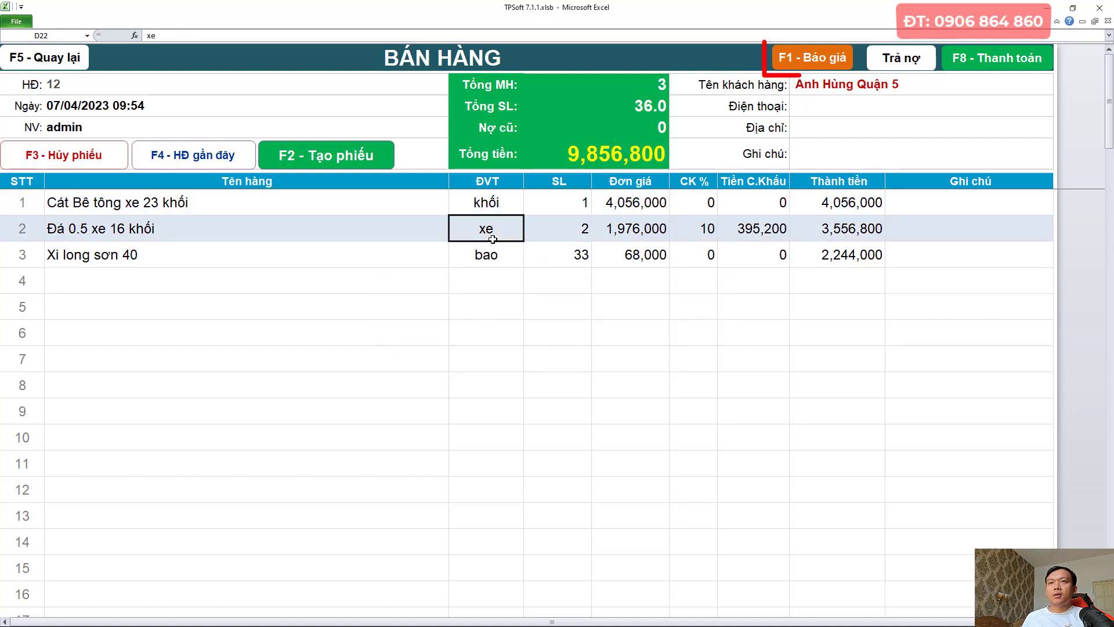
# Save the sale as a quote, print it, and close the printed PDF
pyautogui.click(816, 60)
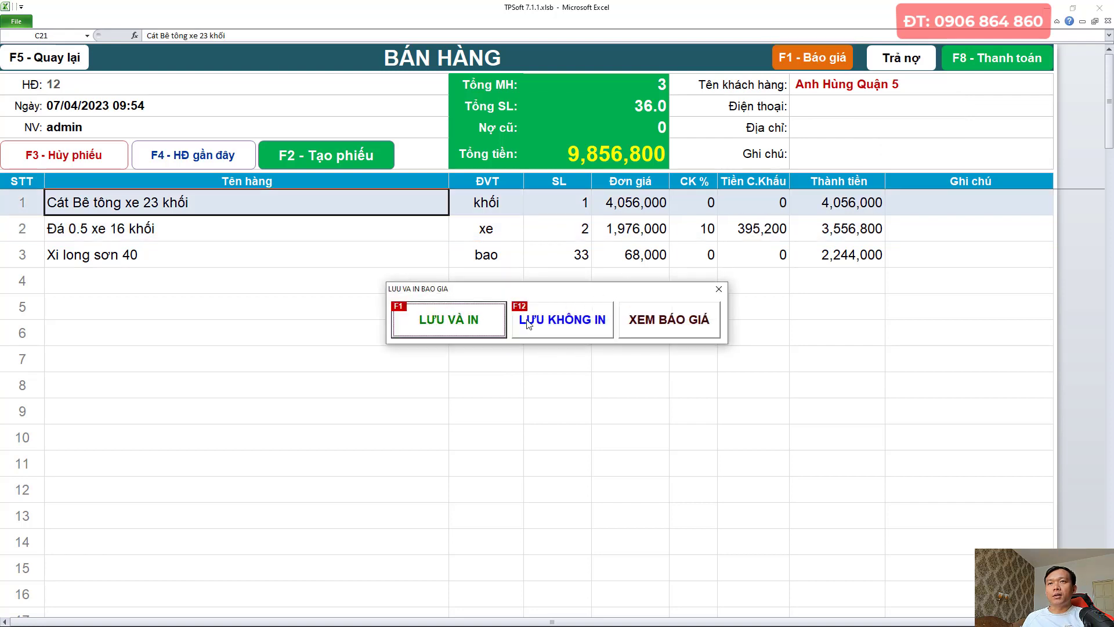
pyautogui.click(460, 324)
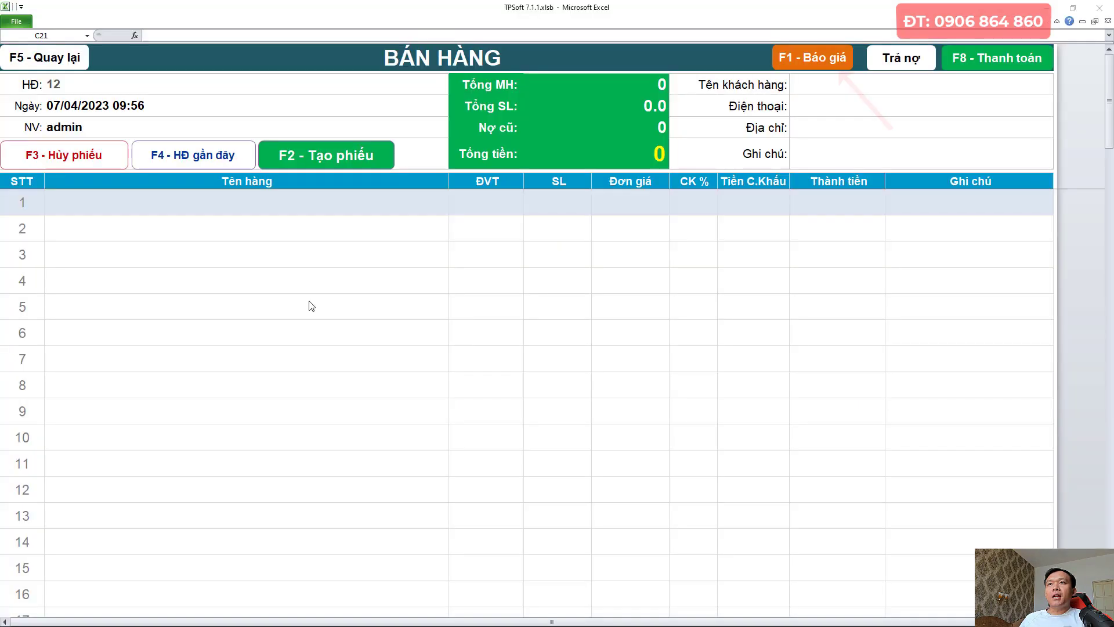
pyautogui.hotkey('alt', 'F4')
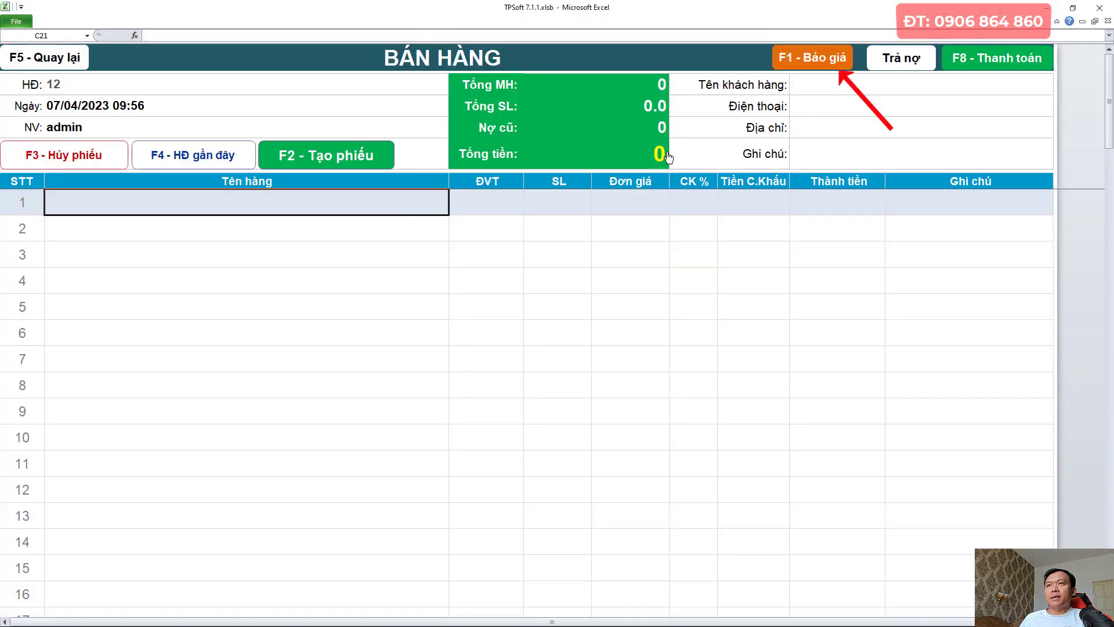
# Show the saved quotes list with new quote 2 above quote 1
pyautogui.click(821, 57)
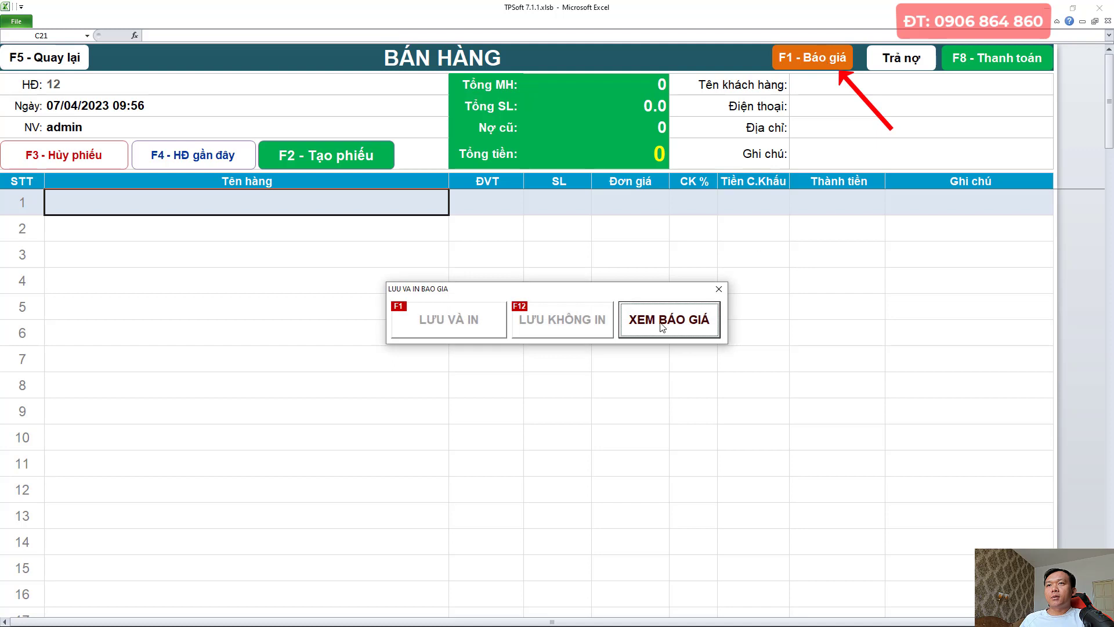
pyautogui.click(664, 324)
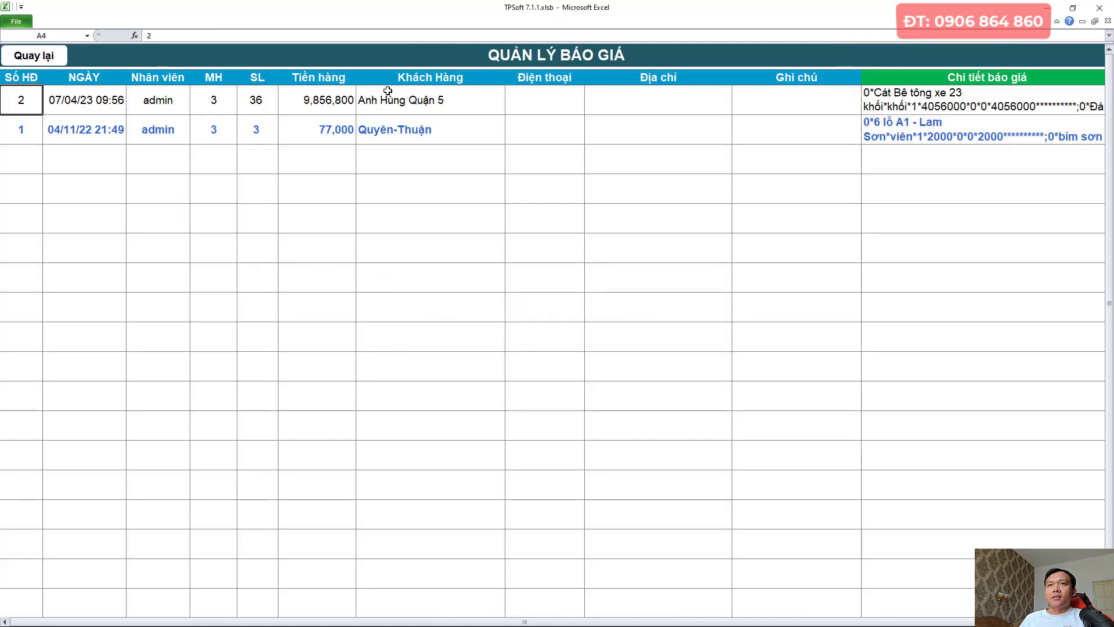
pyautogui.click(236, 99)
pyautogui.click(249, 126)
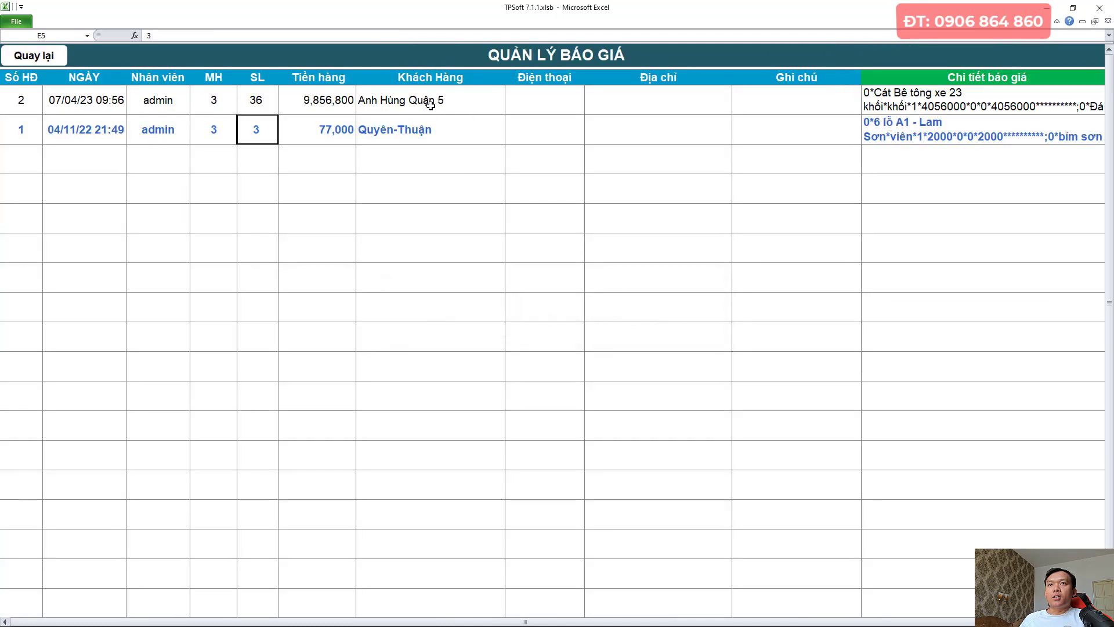
# Open quote 2's details and look over its Cát Bê tông and Đá 0.5 items
pyautogui.doubleClick(402, 102)
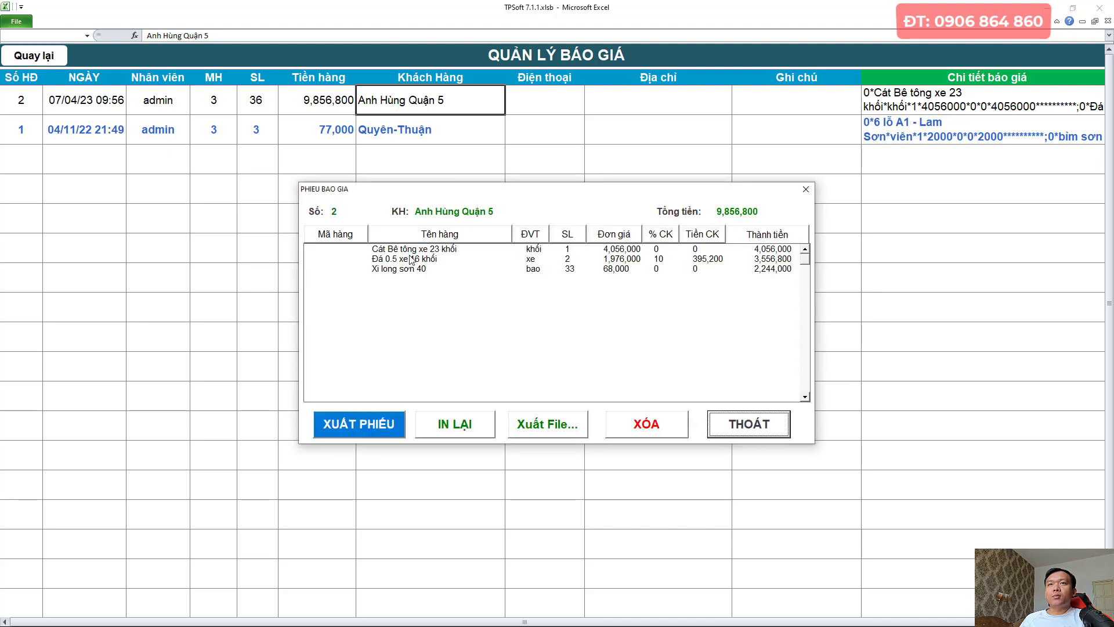
pyautogui.click(412, 249)
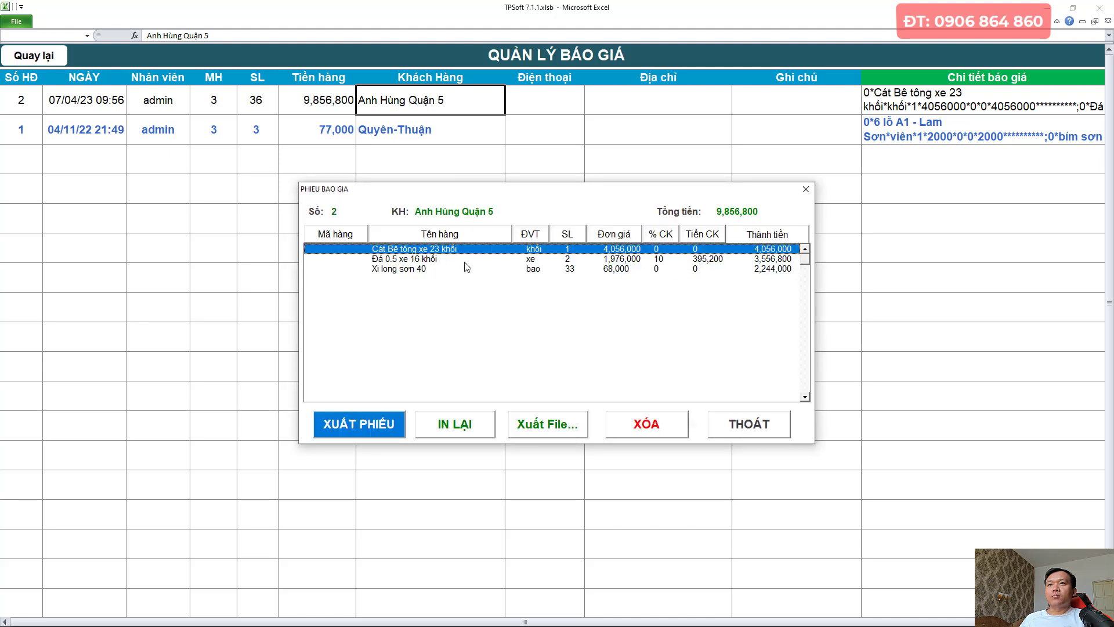
pyautogui.click(720, 260)
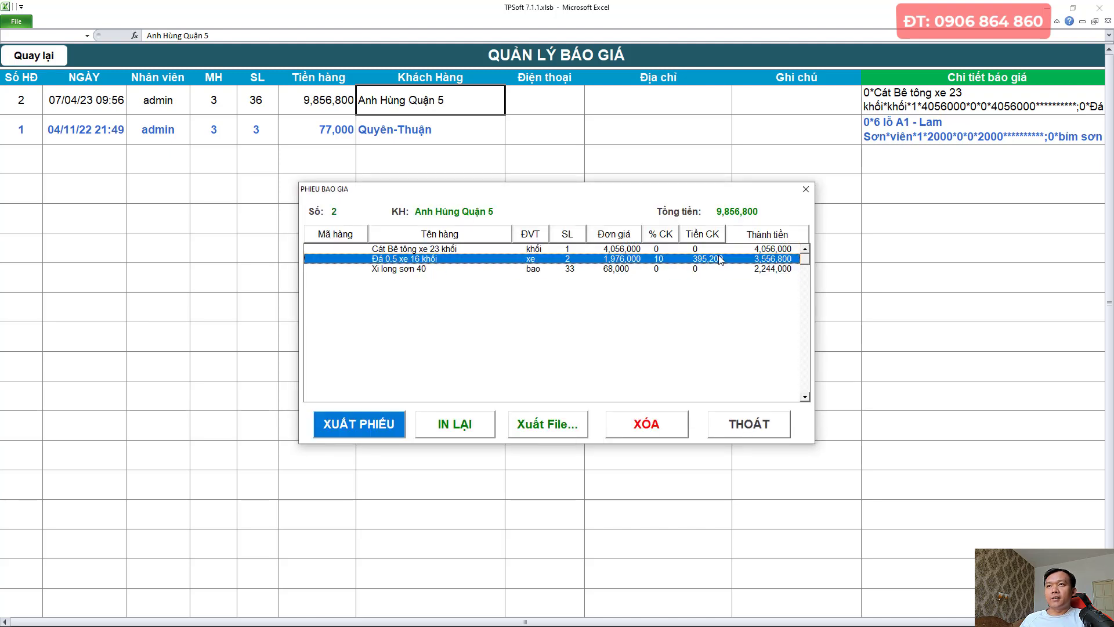
# Export quote 2 to a new Excel workbook, check the 395,200 discount, then close the workbook
pyautogui.click(553, 426)
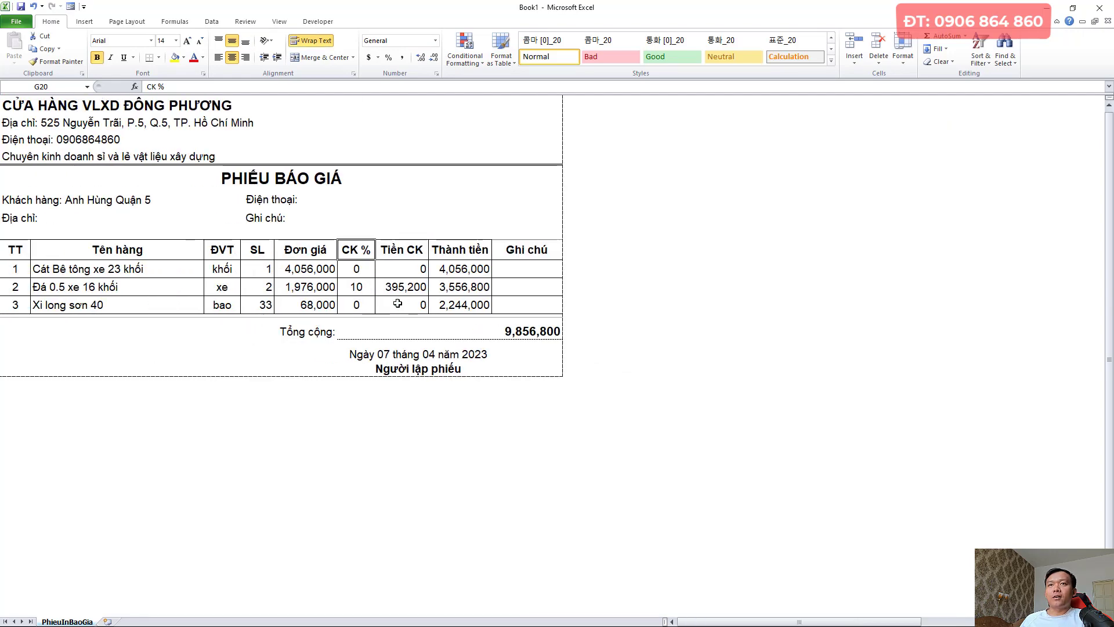
pyautogui.click(413, 289)
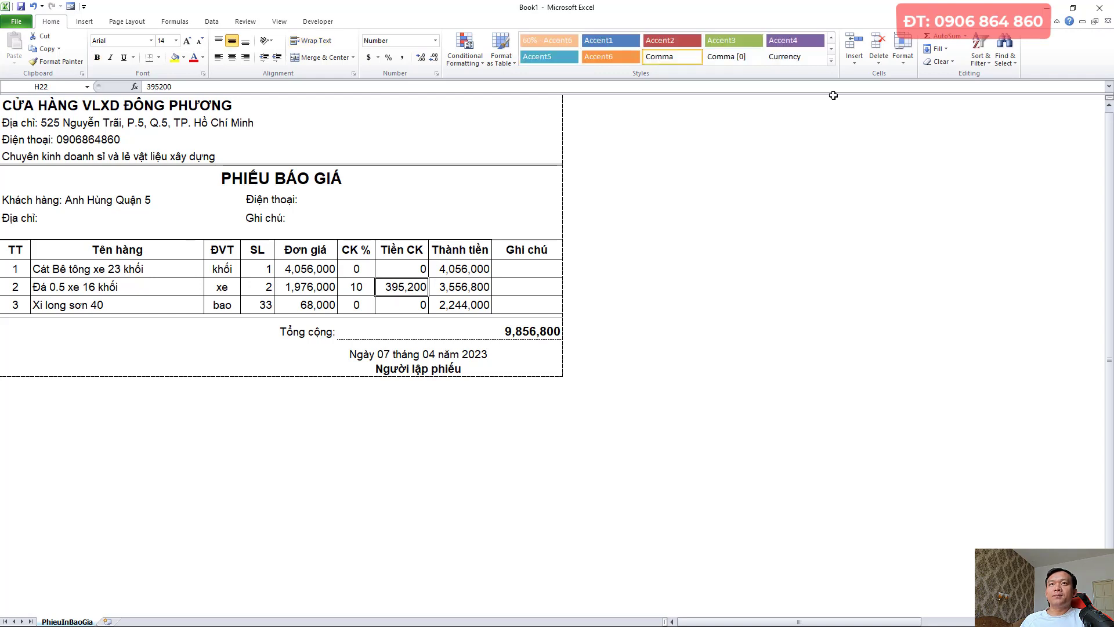
pyautogui.click(1100, 8)
pyautogui.click(604, 331)
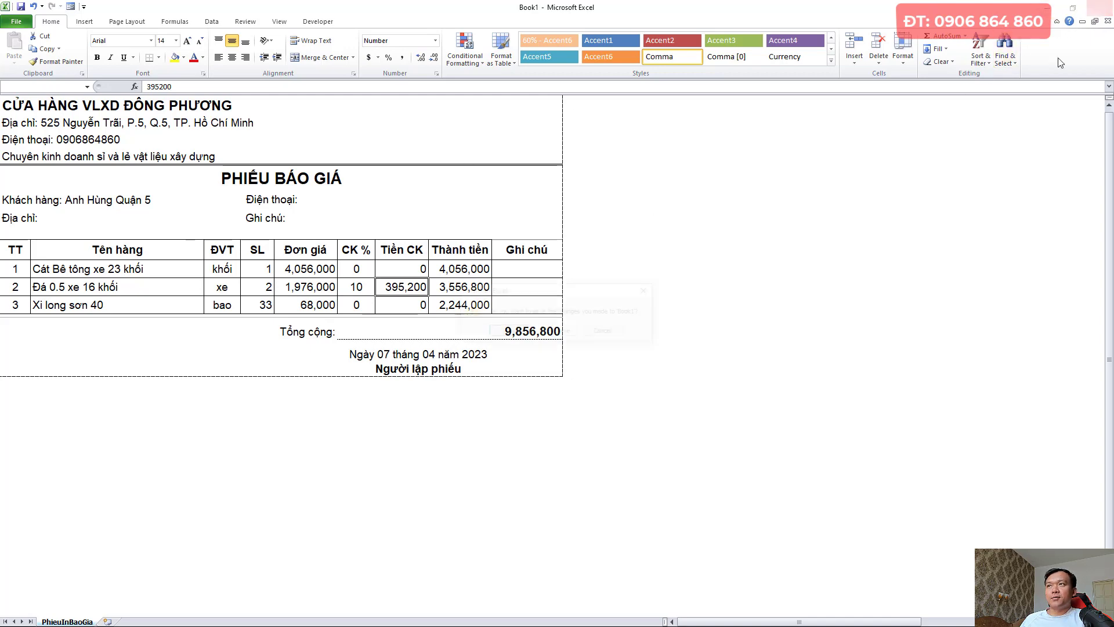
pyautogui.click(1100, 8)
# Discard the exported workbook, reopen quote 2, and load its three items into sales invoice 12
pyautogui.click(566, 333)
pyautogui.doubleClick(473, 105)
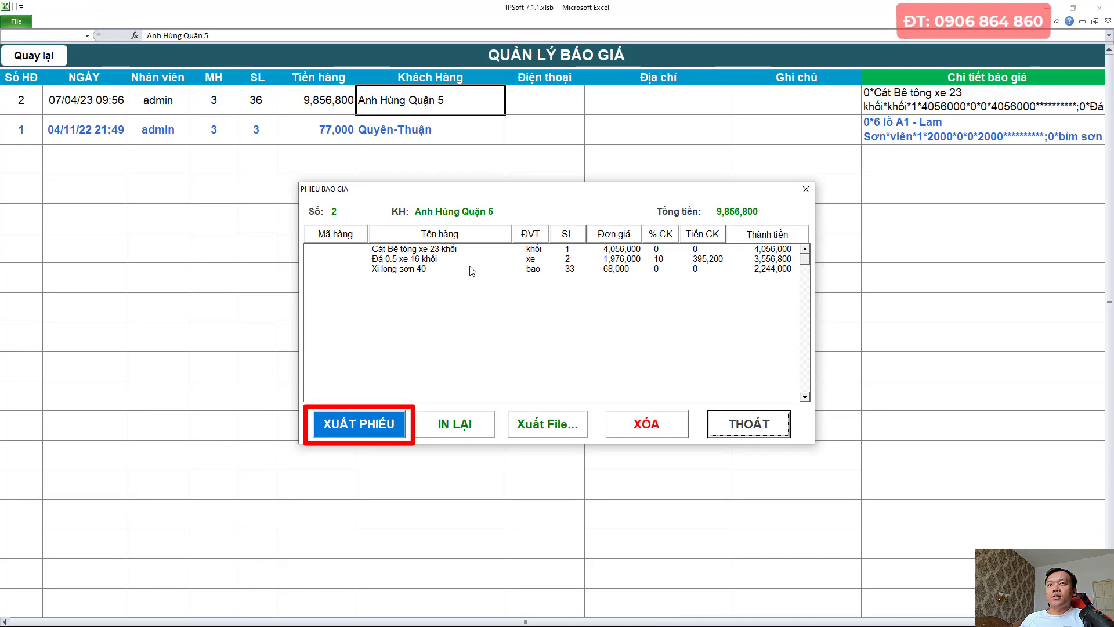
pyautogui.click(433, 253)
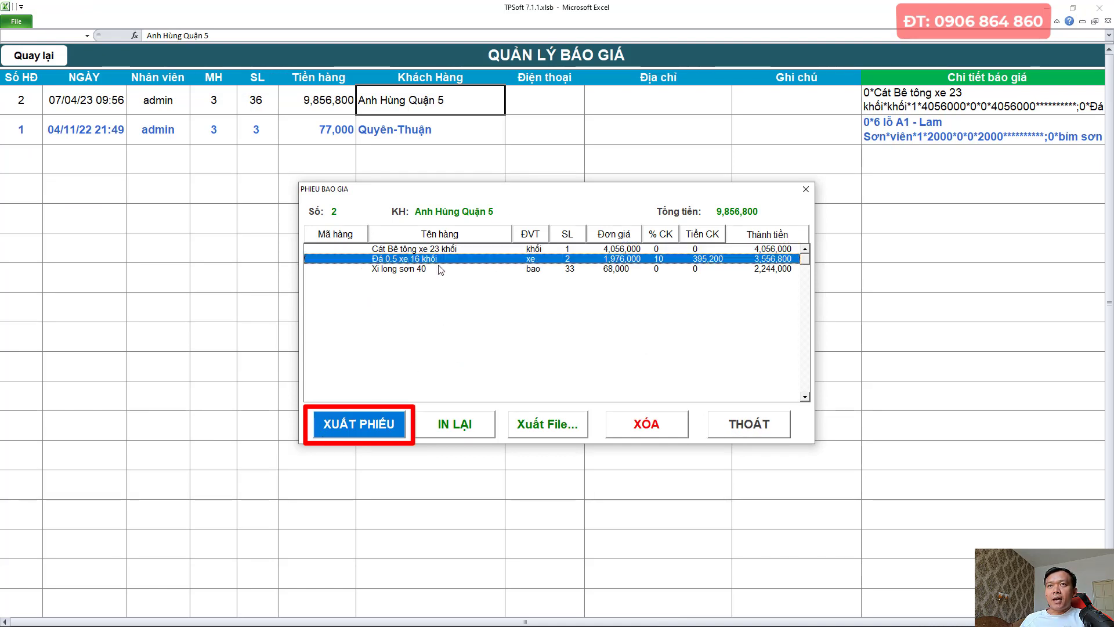
pyautogui.click(444, 269)
pyautogui.click(545, 258)
pyautogui.click(552, 251)
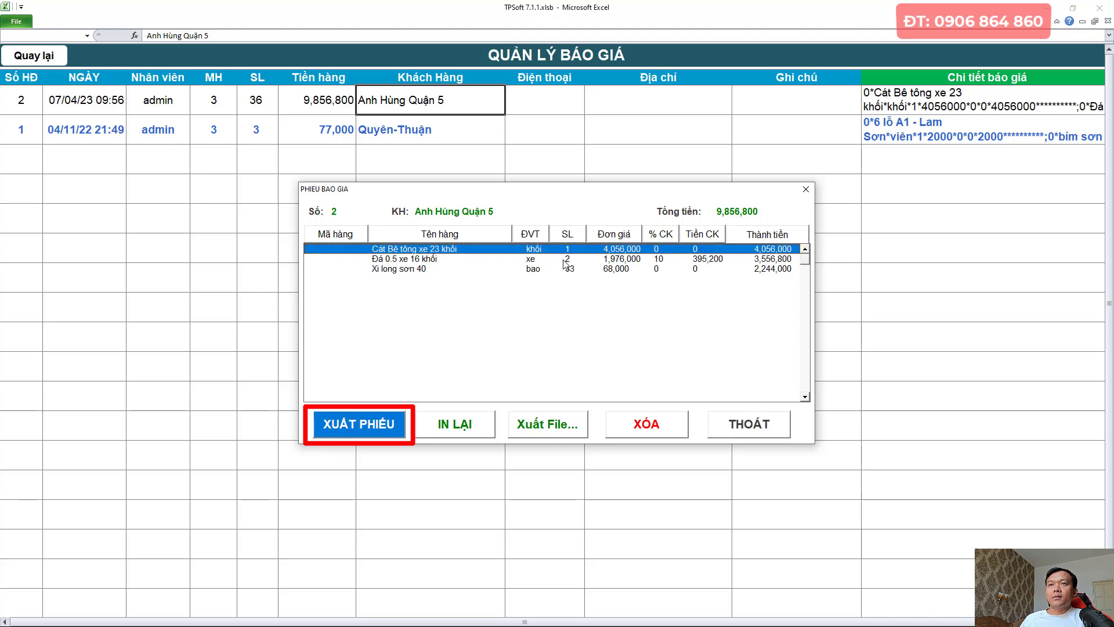
pyautogui.click(560, 257)
pyautogui.click(568, 251)
pyautogui.click(434, 258)
pyautogui.click(436, 249)
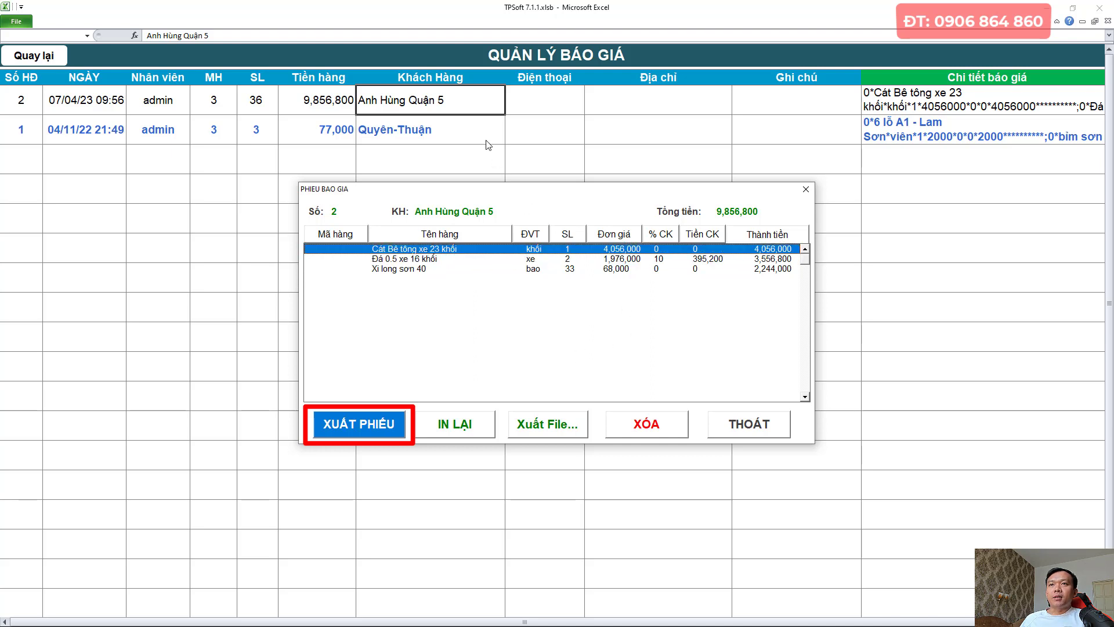
pyautogui.click(373, 423)
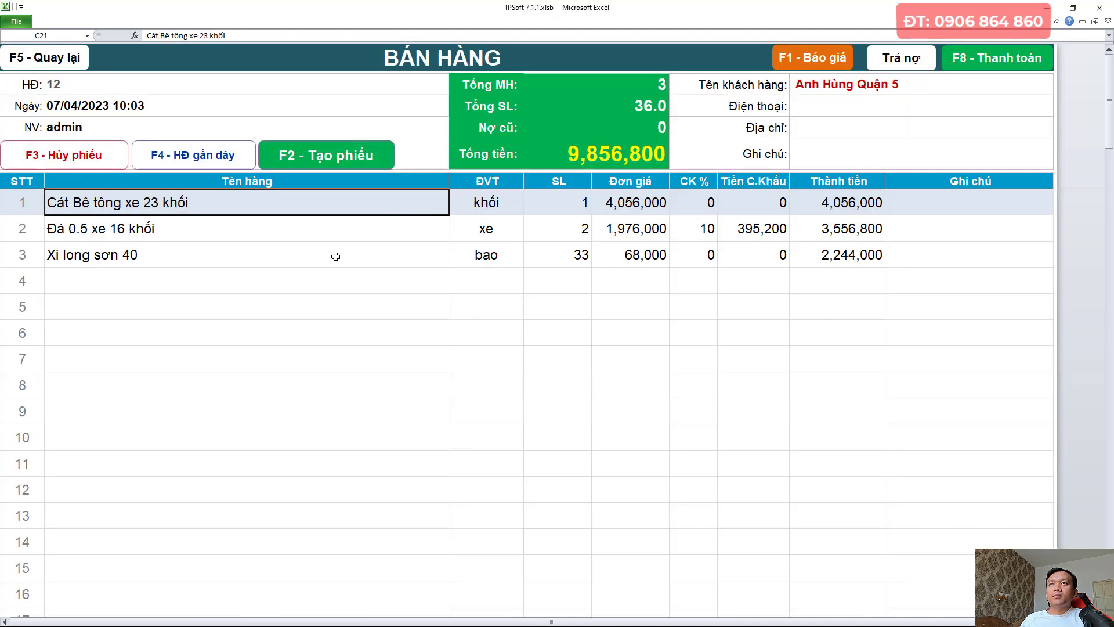
# Change the Cát Bê tông xe 23 khối quantity to 2 and check the other item rows
pyautogui.click(557, 202)
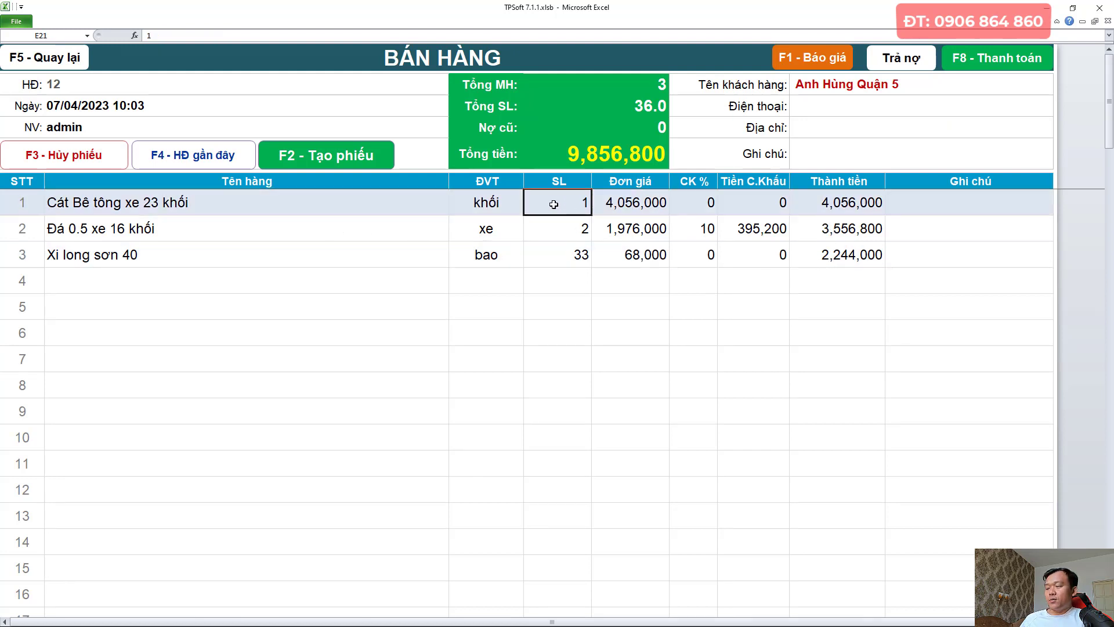
pyautogui.write('2')
pyautogui.click(667, 213)
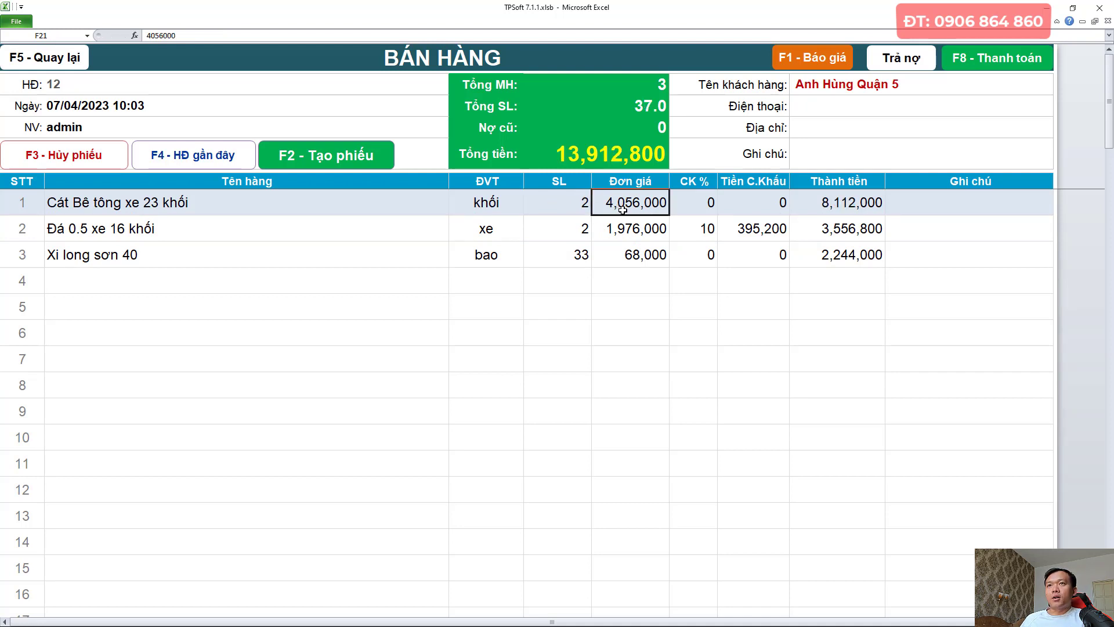
pyautogui.click(633, 233)
pyautogui.click(629, 258)
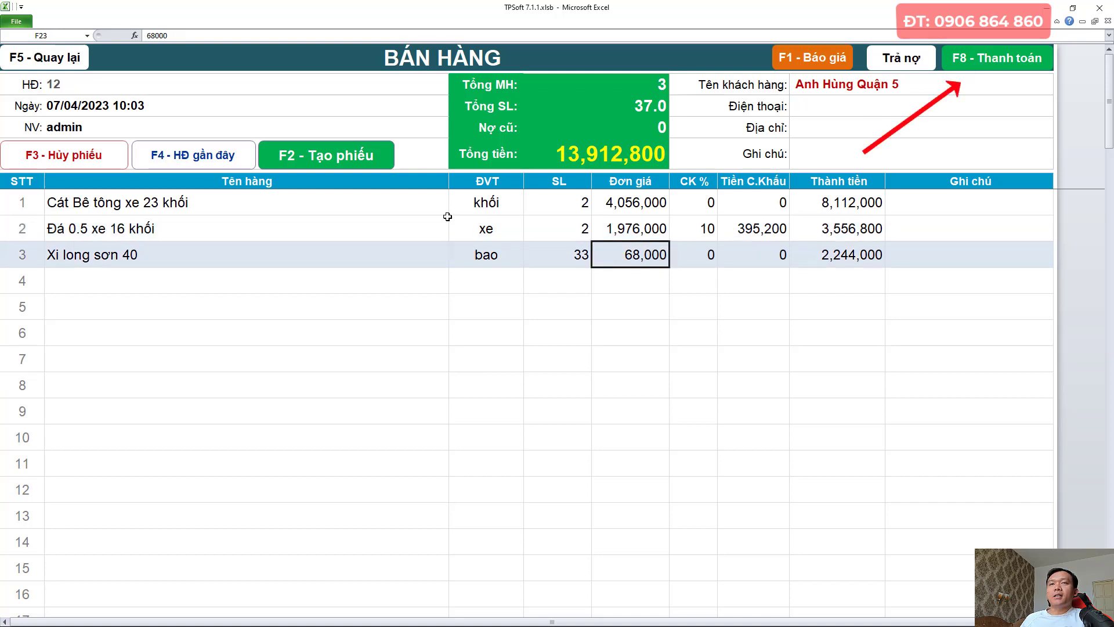
pyautogui.click(377, 230)
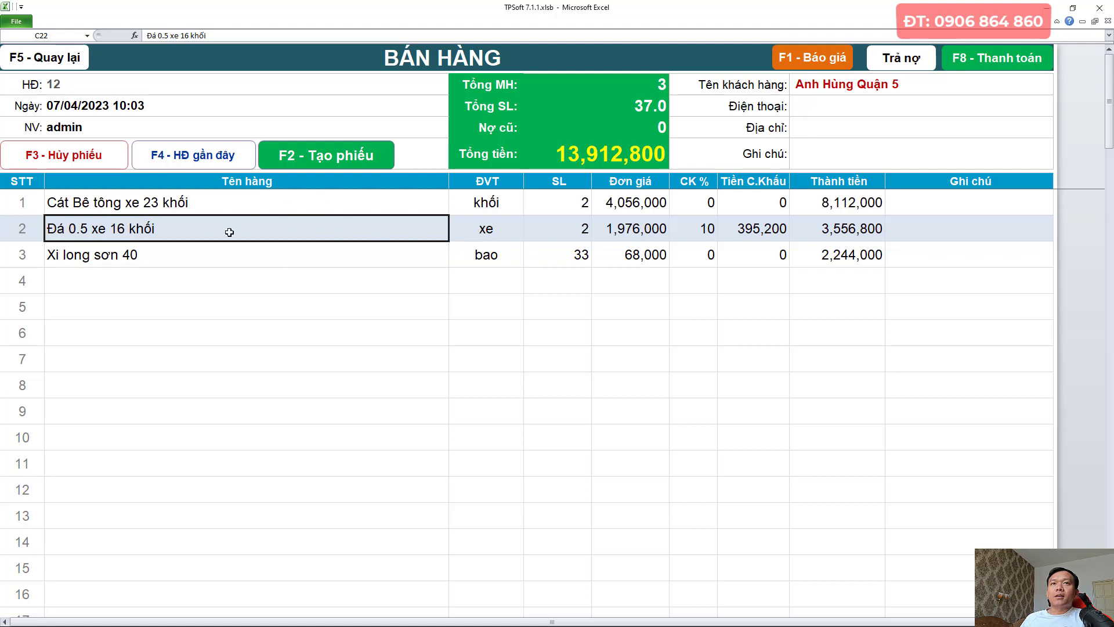
pyautogui.click(309, 264)
pyautogui.click(353, 224)
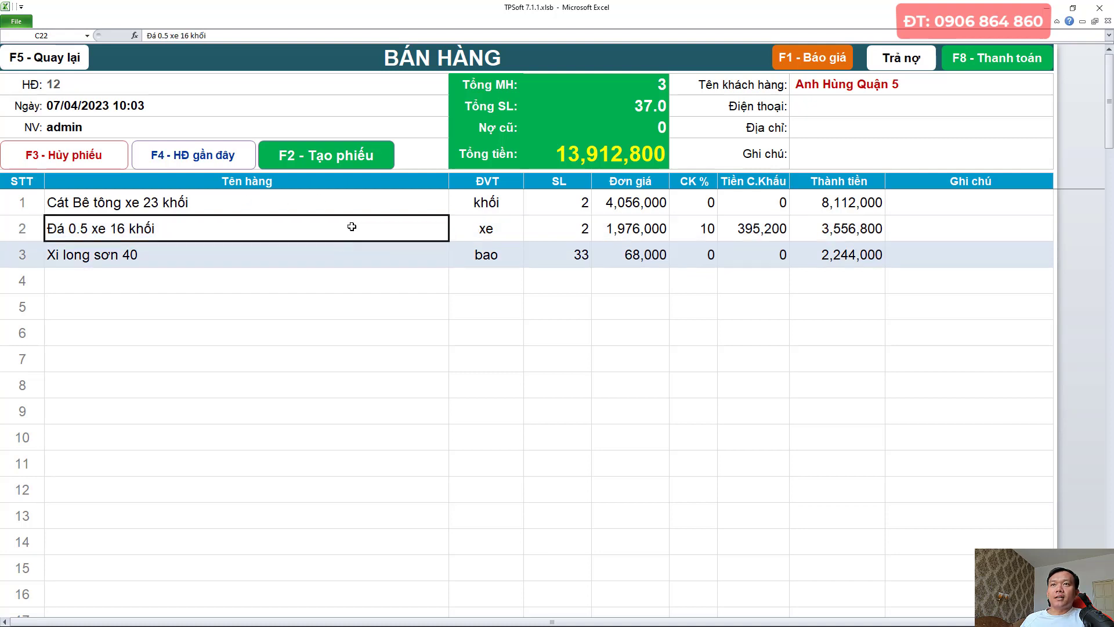
pyautogui.click(554, 246)
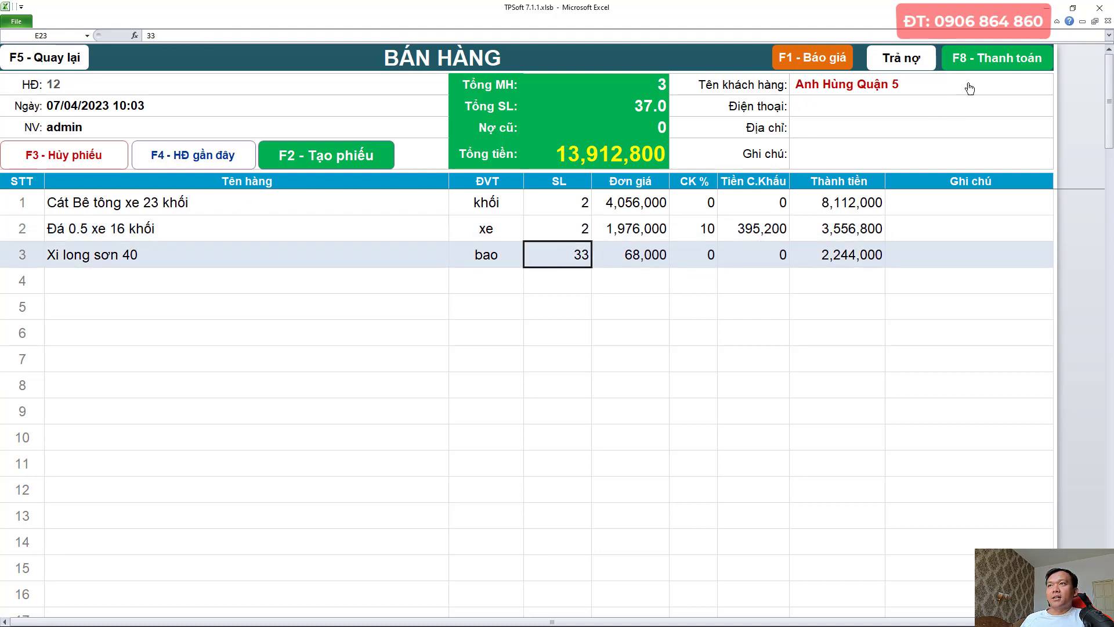
# Check the payment window for invoice 12, then bring up the saved quotes list
pyautogui.click(1004, 58)
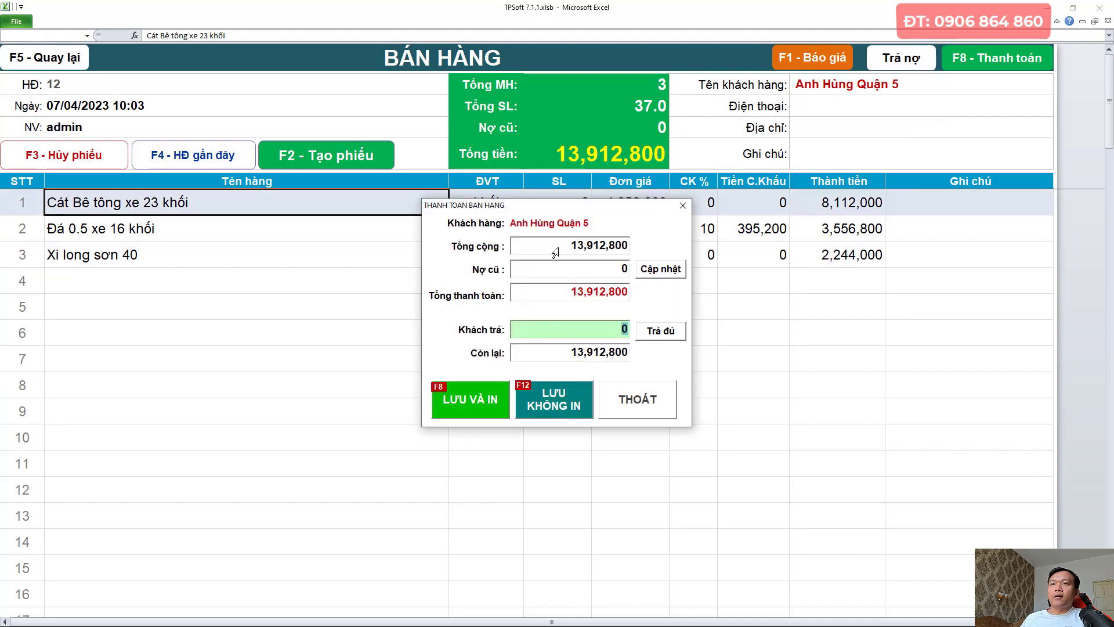
pyautogui.click(635, 390)
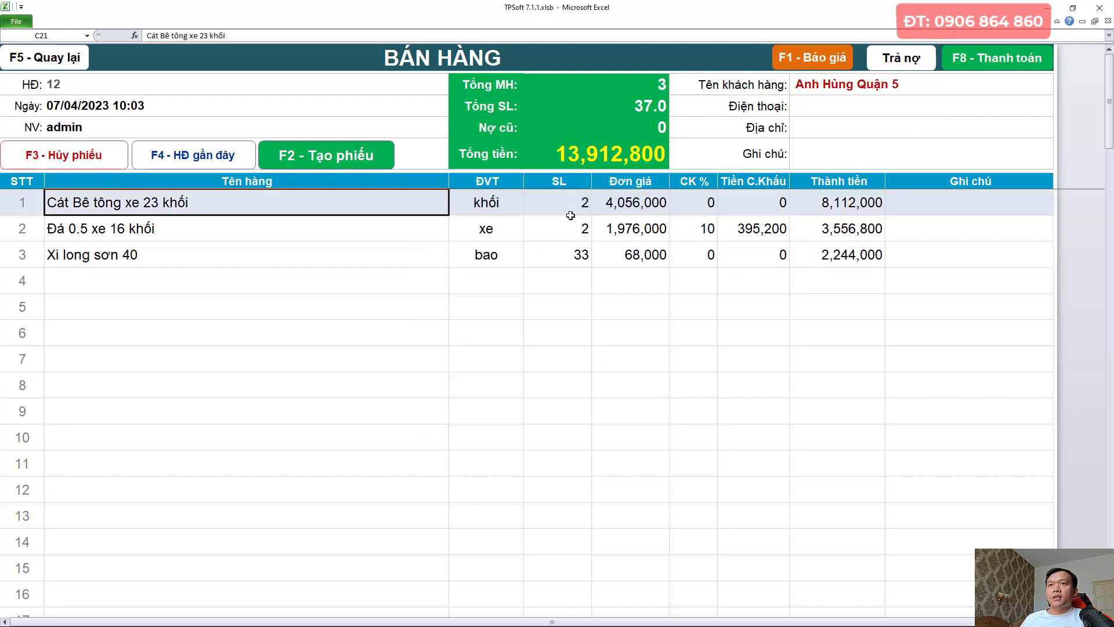
pyautogui.click(812, 58)
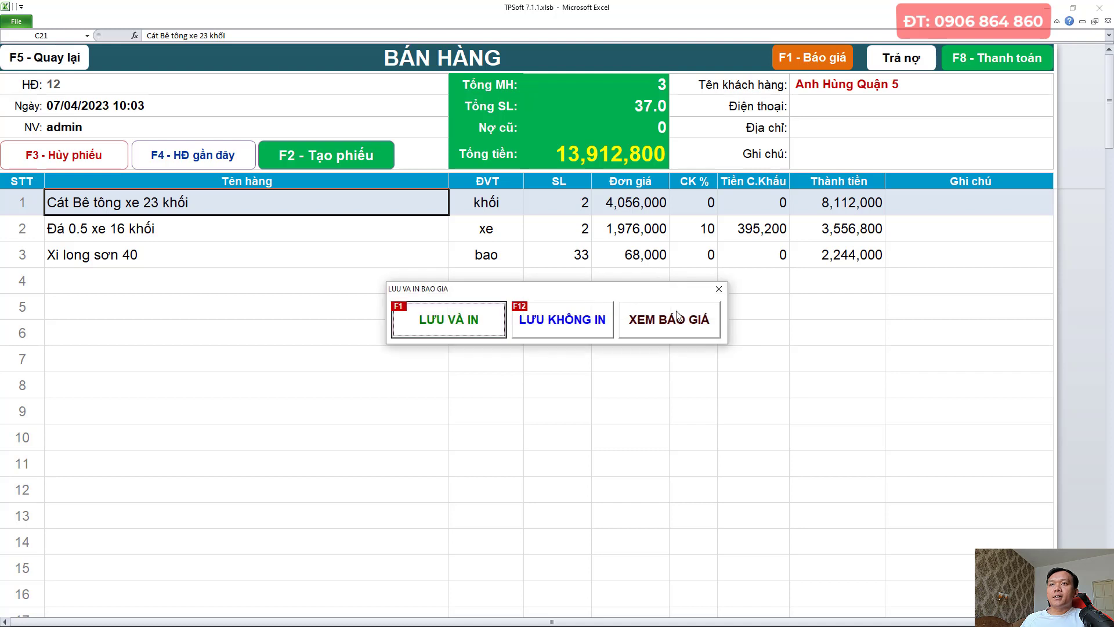
pyautogui.click(675, 317)
# Review another saved quote's details, then return to invoice 12 totalling 13,912,800
pyautogui.doubleClick(432, 122)
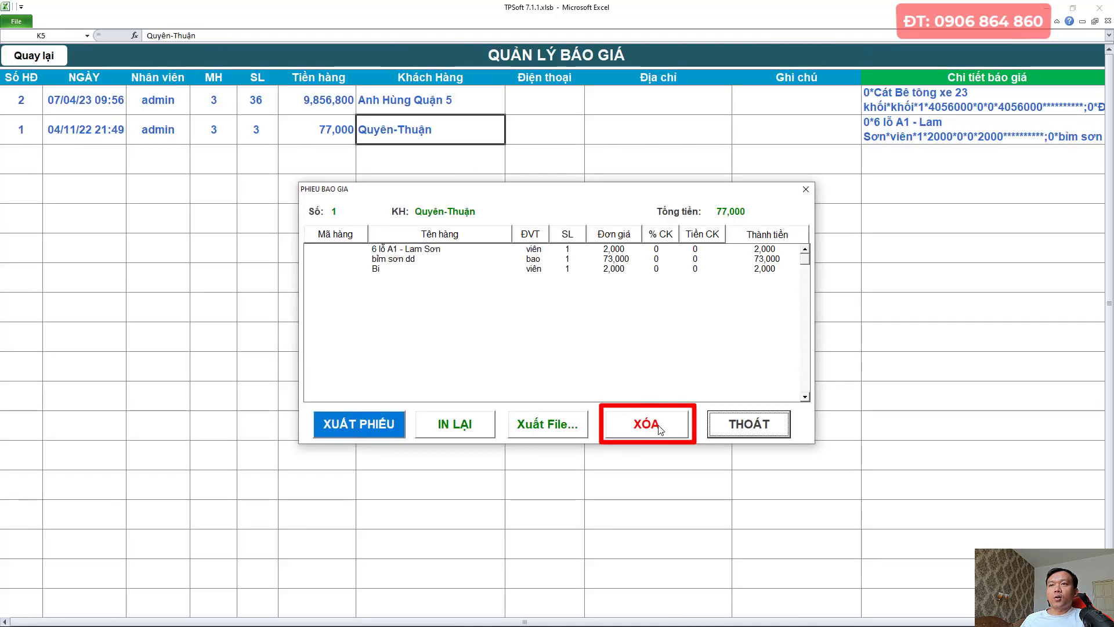
pyautogui.click(746, 423)
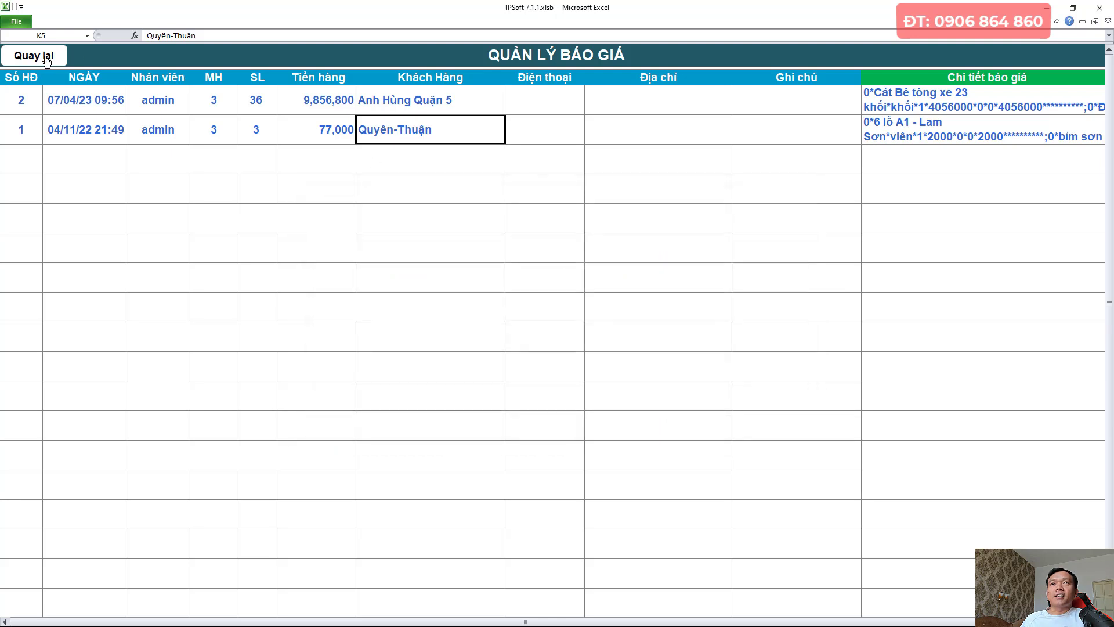
pyautogui.click(46, 60)
pyautogui.click(509, 253)
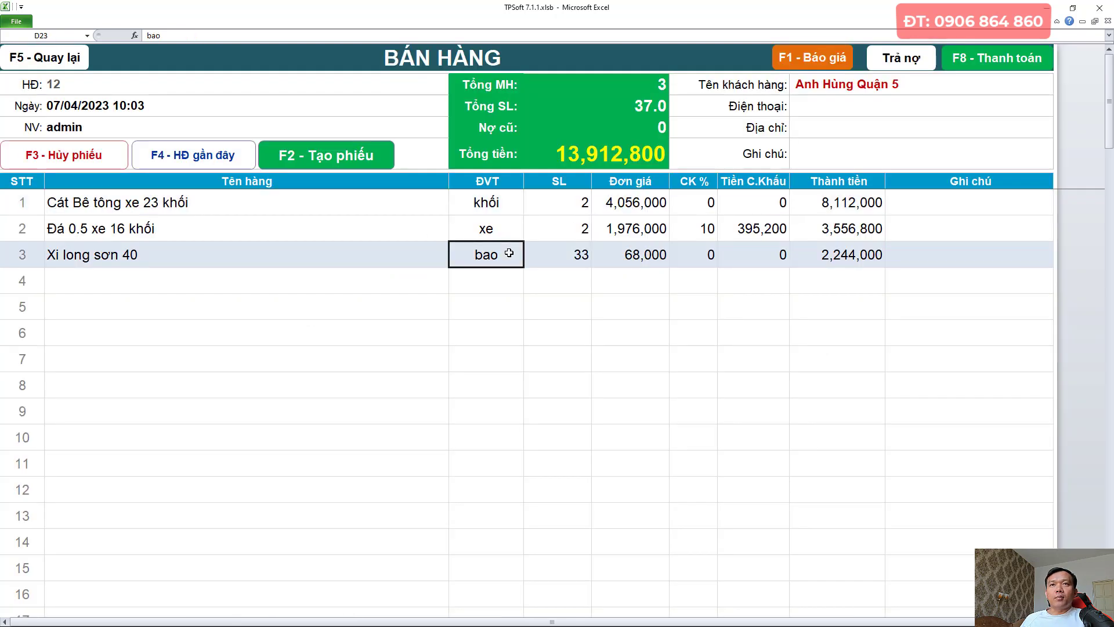
pyautogui.click(567, 235)
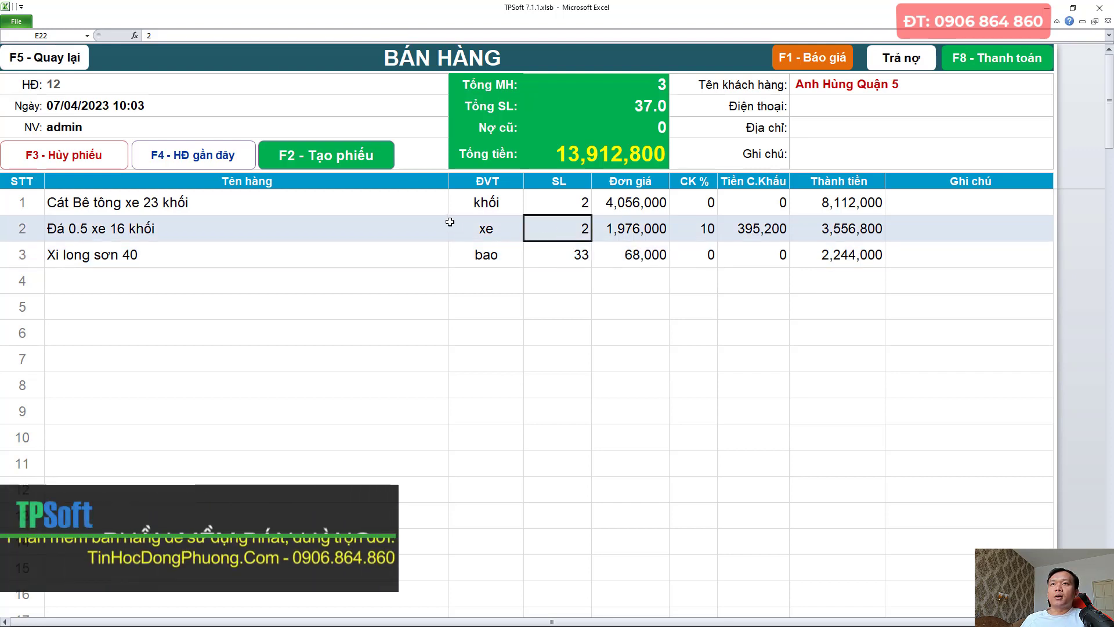